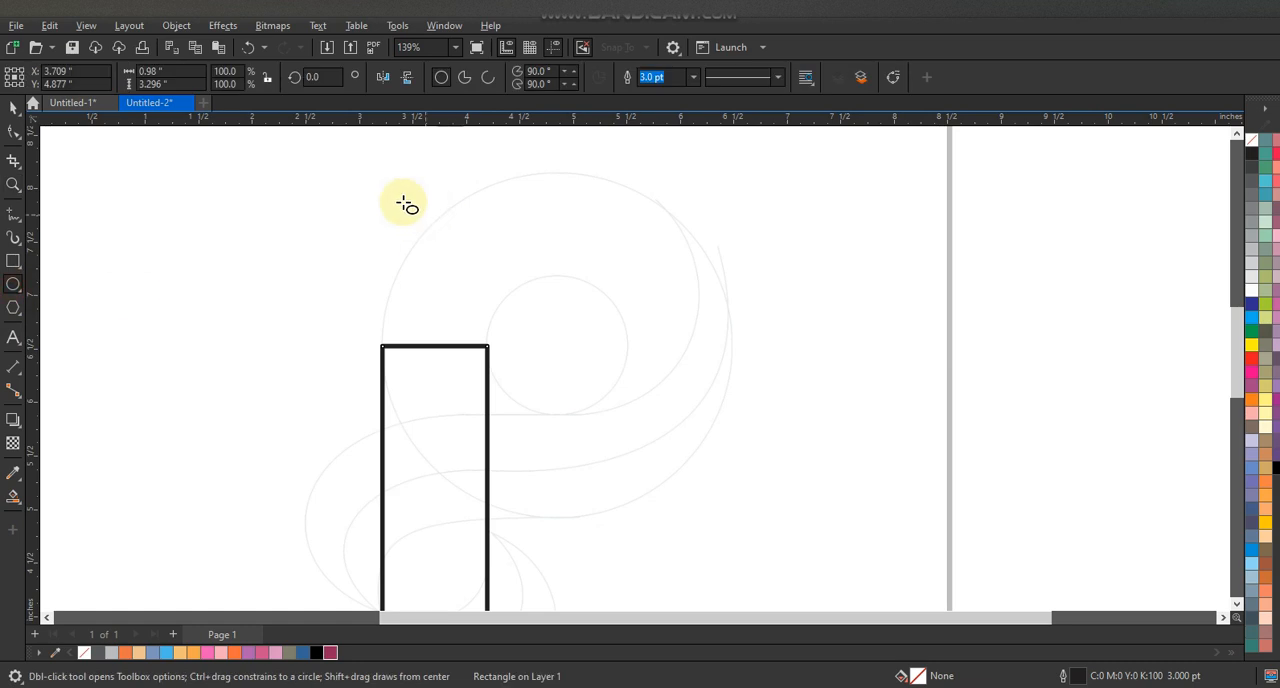
- Draw a circle about 3.25 inches across and align it with the large faint guide circle at the rectangle's top
left_click_drag(386, 181, 567, 522)
left_click(12, 108)
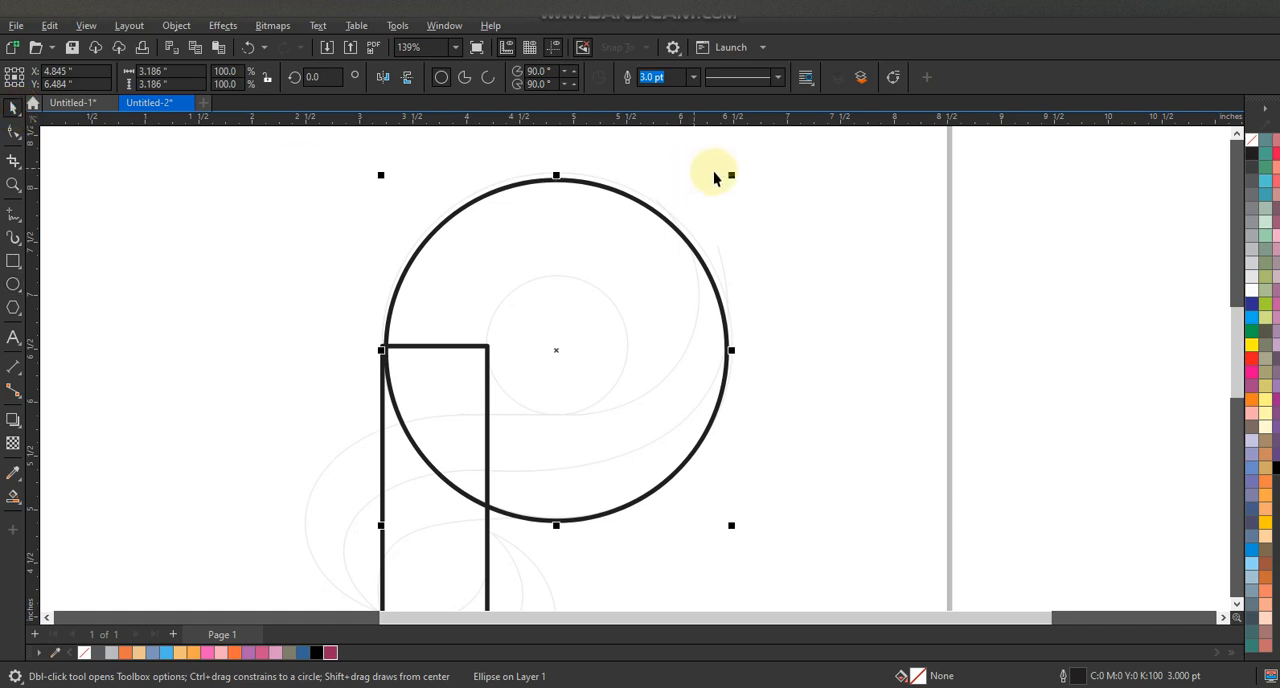
left_click_drag(734, 175, 739, 170)
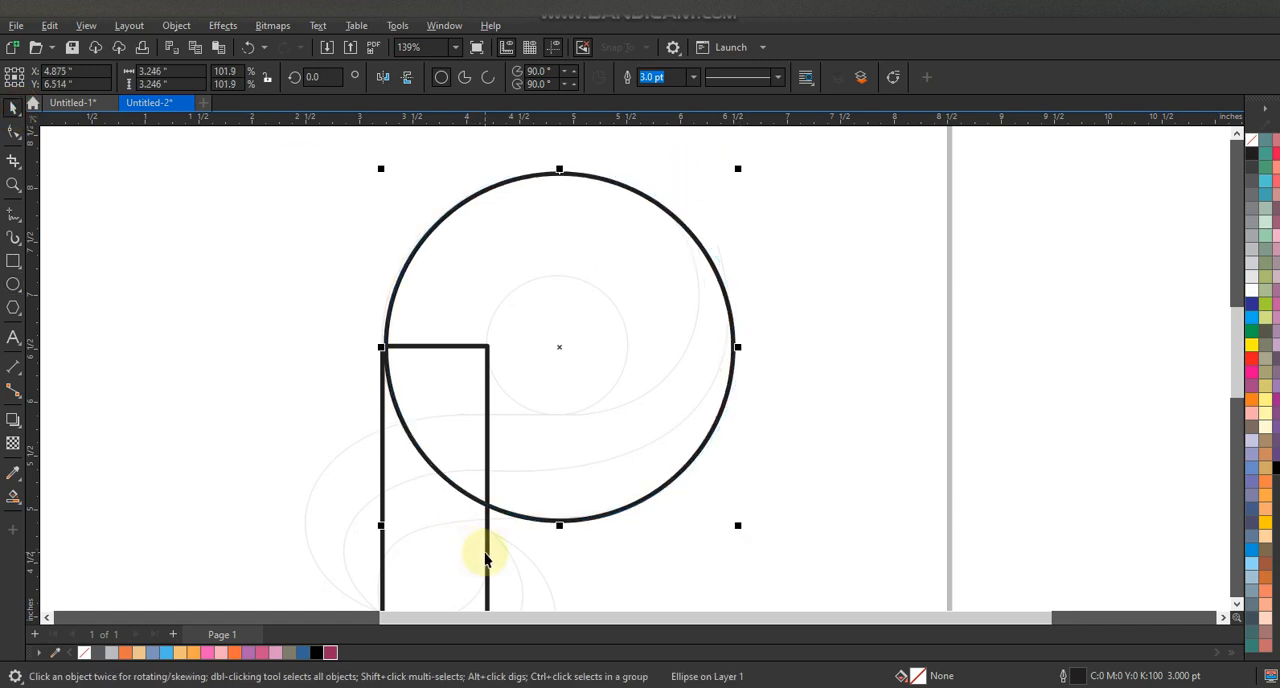
left_click(860, 464)
left_click(703, 388)
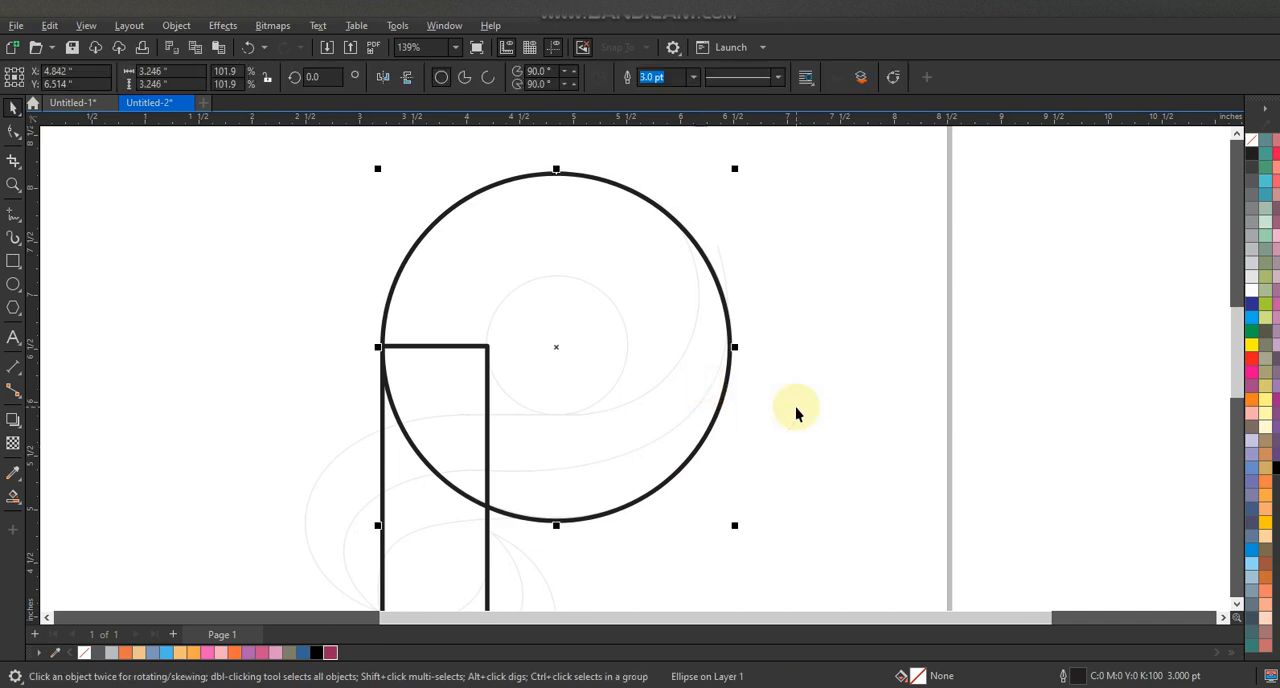
- Create a concentric smaller copy of the circle, about 1.3 inches across, fitted to the inner guide circle
left_click_drag(737, 530, 636, 474)
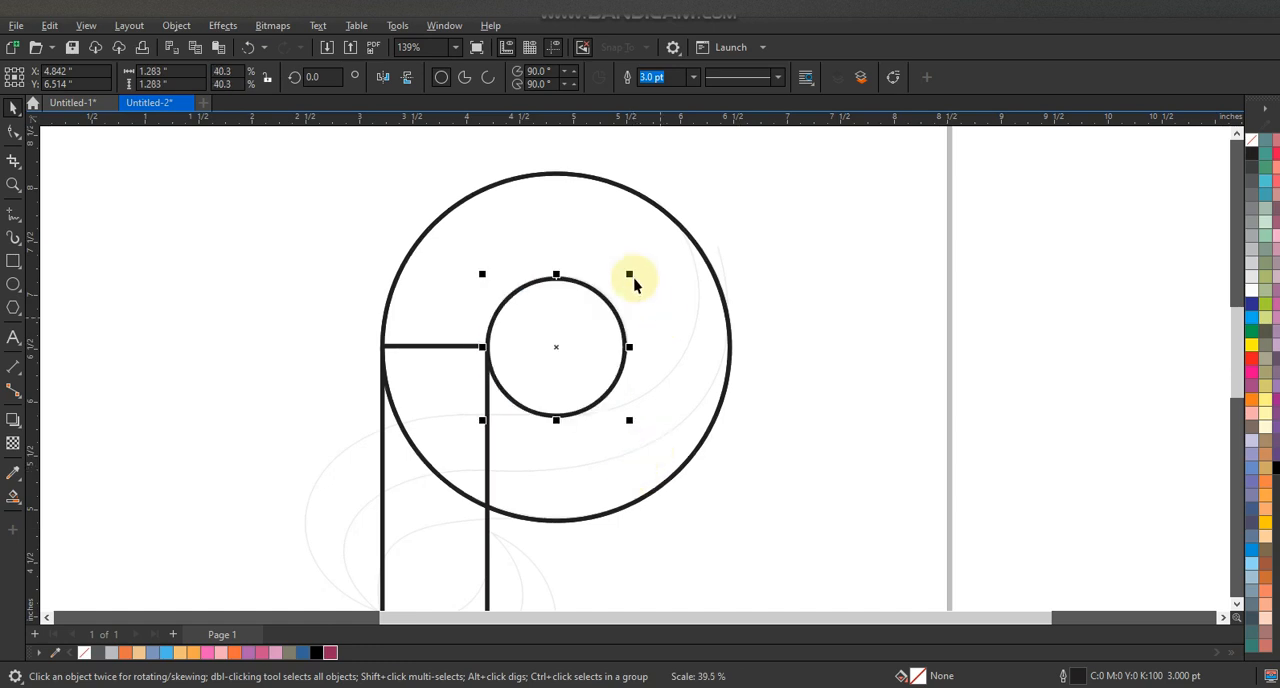
left_click_drag(633, 278, 631, 272)
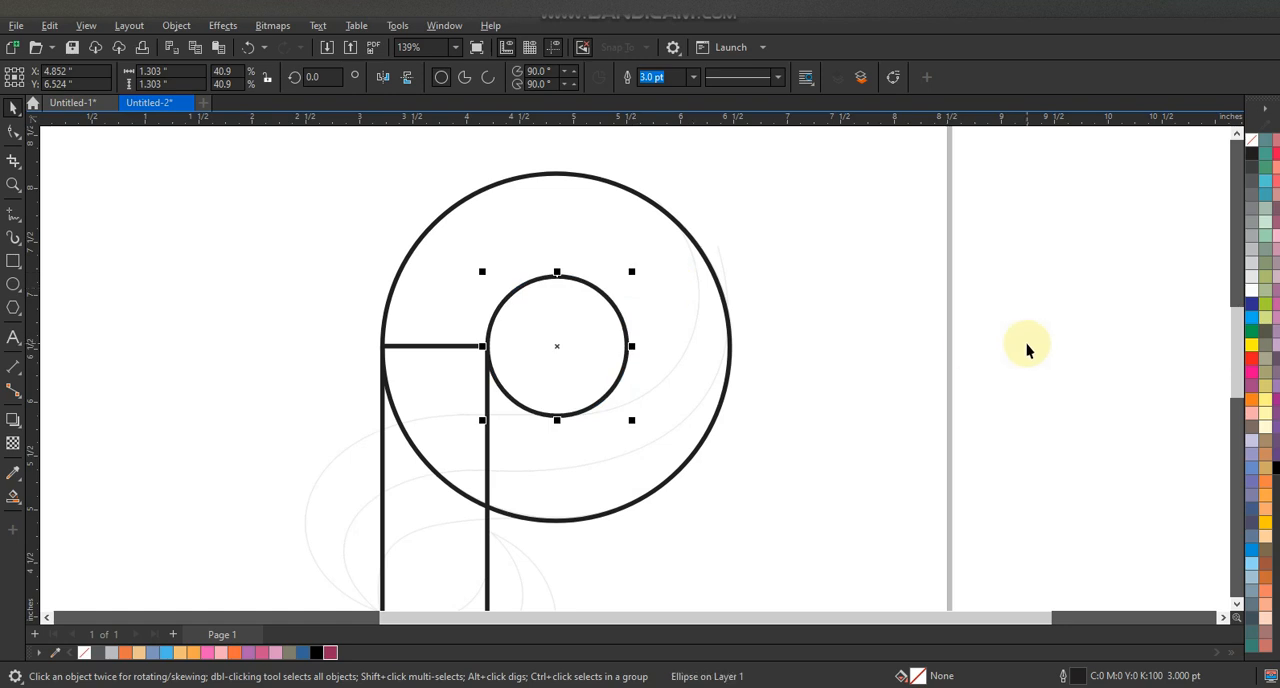
left_click(1027, 349)
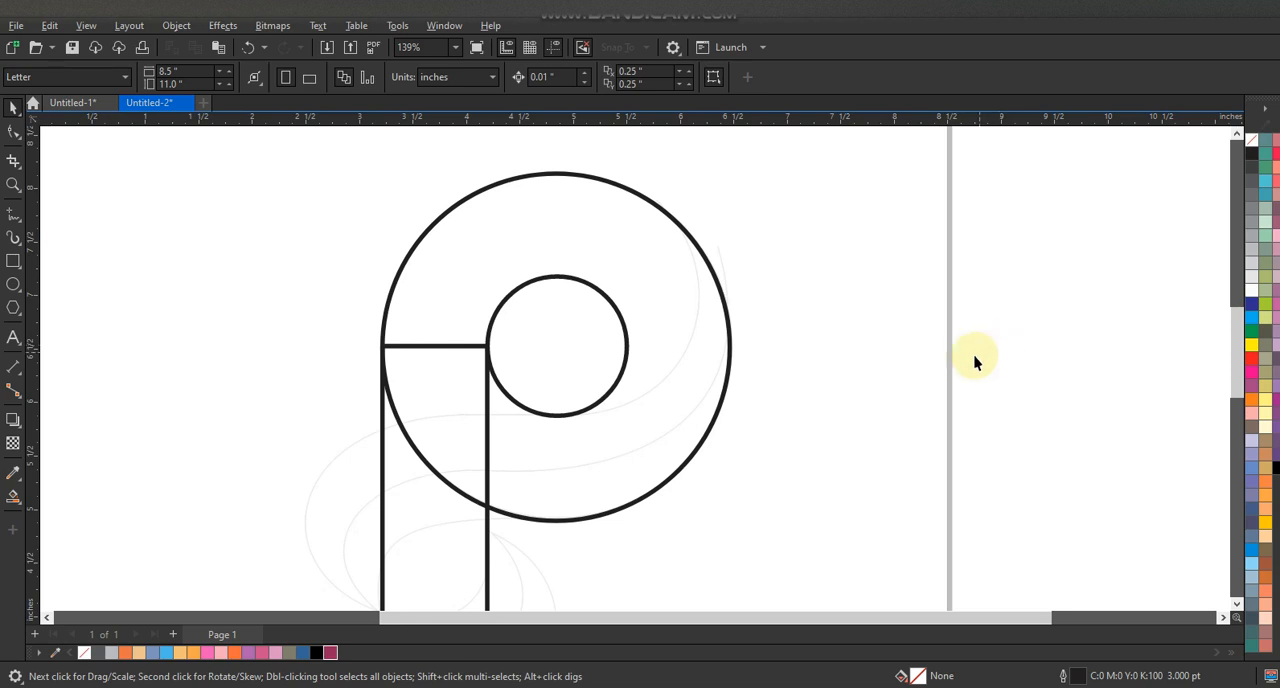
- Draw an open five-segment line from the large circle's upper right, past the small circle and rectangle, to the large circle's base
left_click(14, 214)
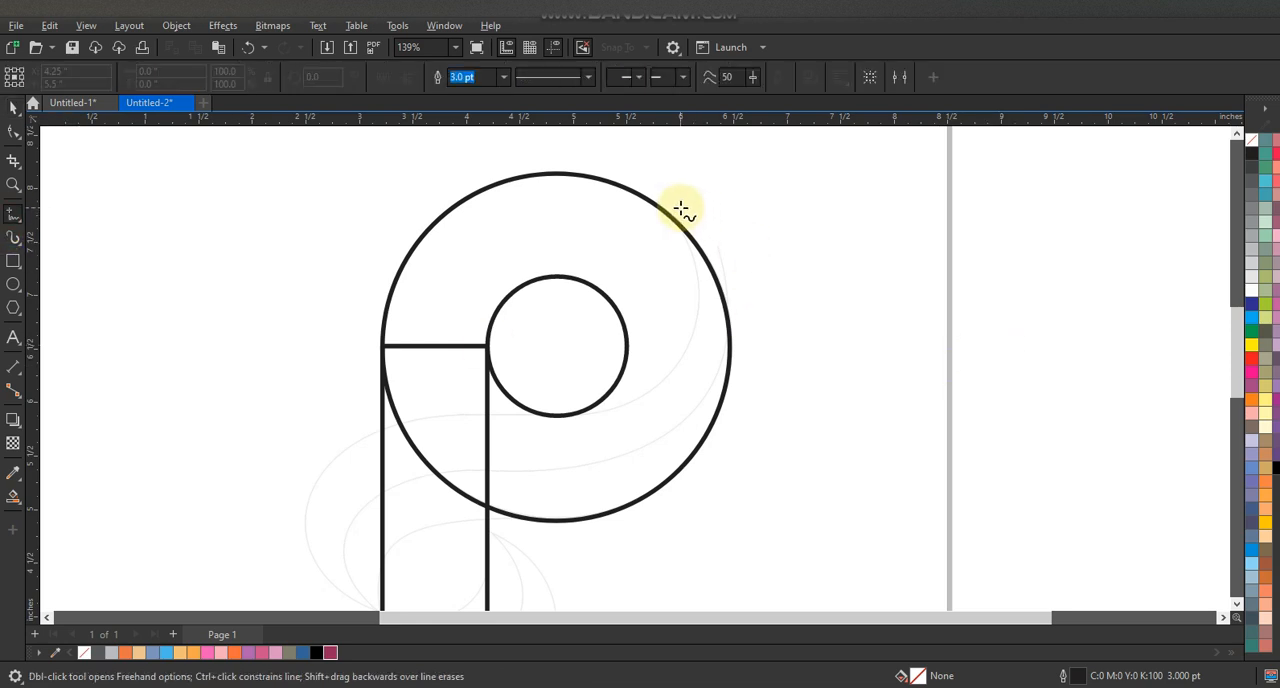
left_click(537, 413)
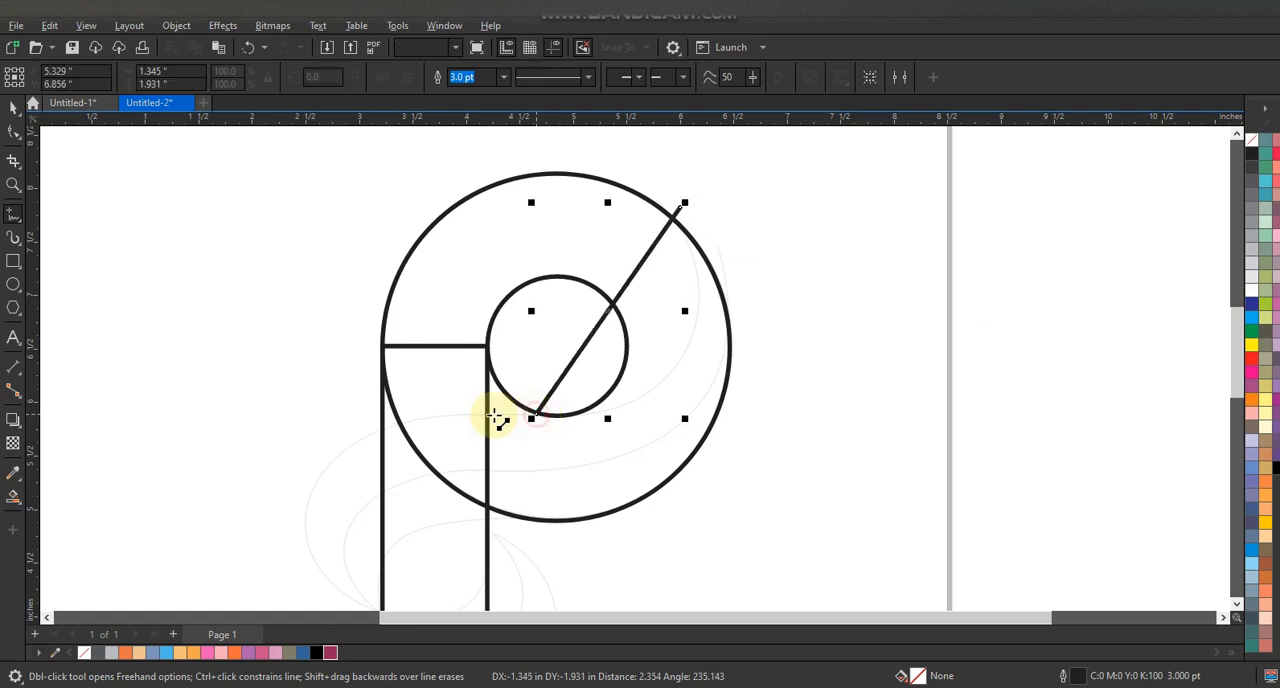
left_click(488, 414)
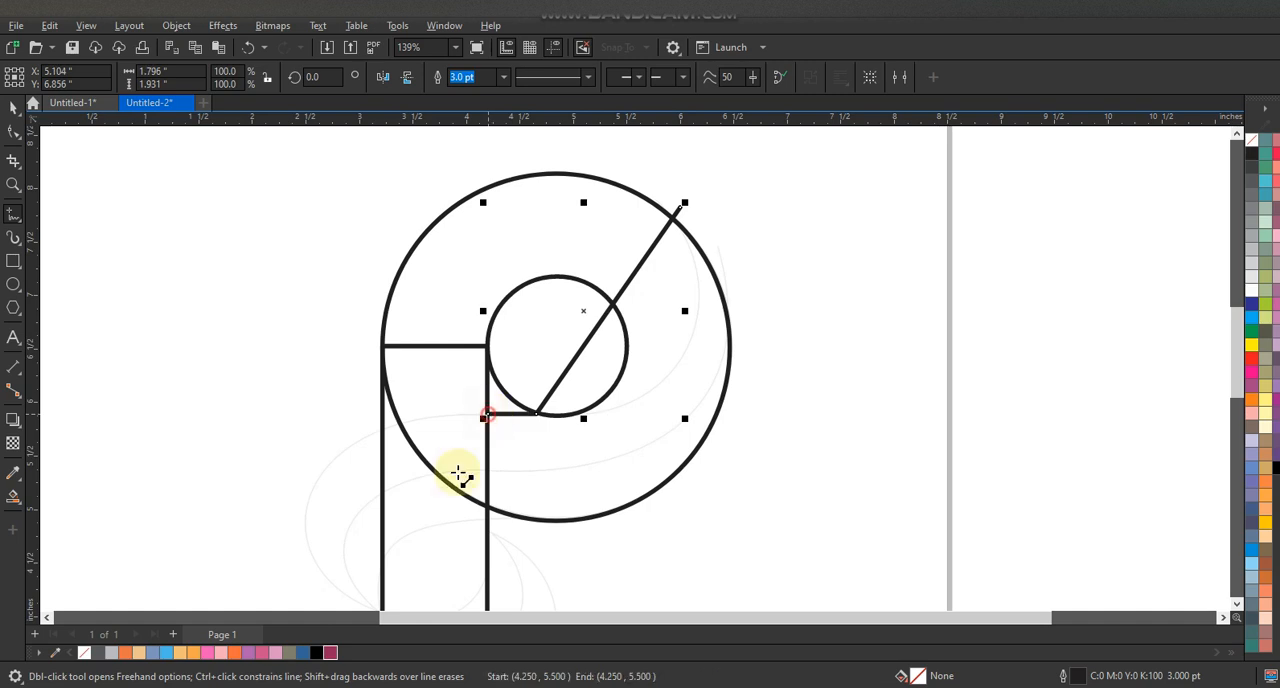
left_click(381, 545)
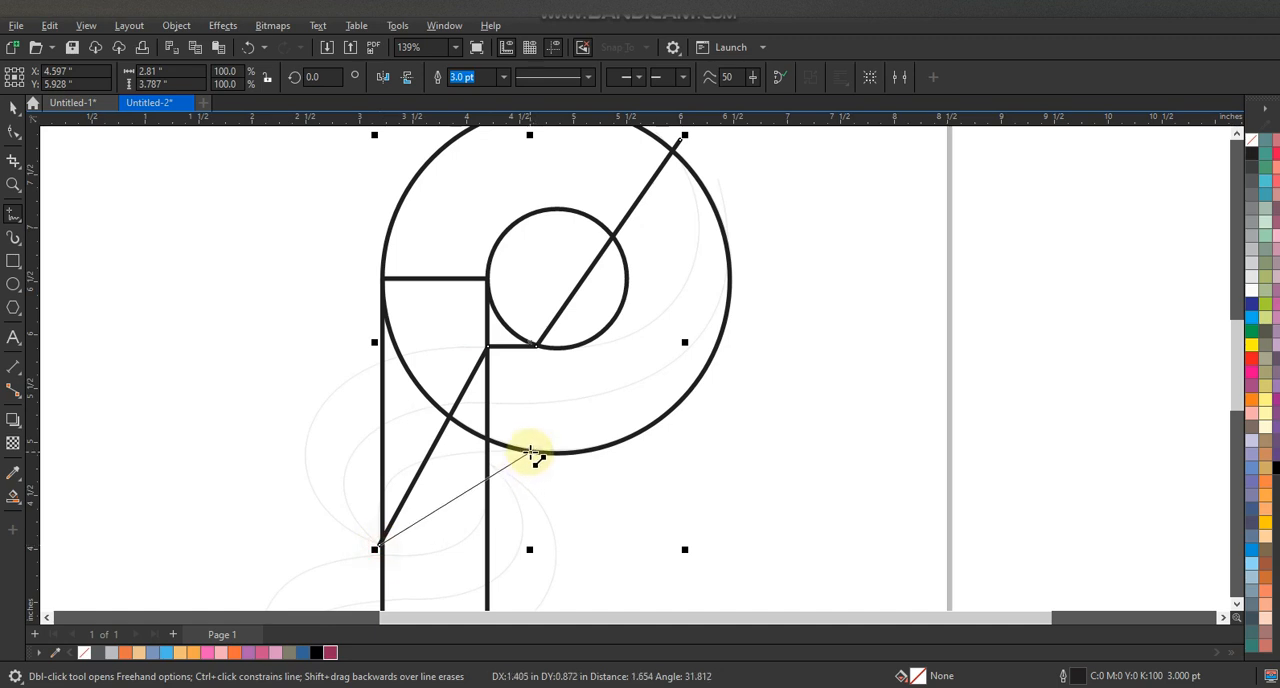
left_click(531, 454)
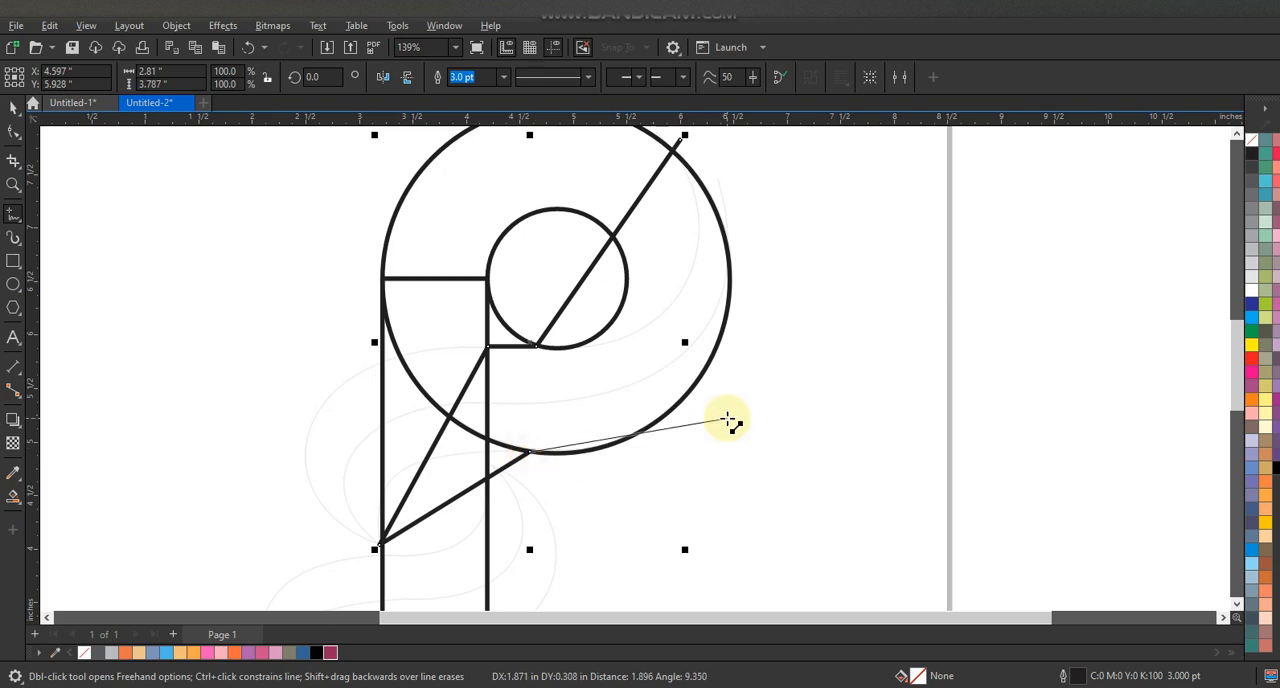
left_click(575, 441)
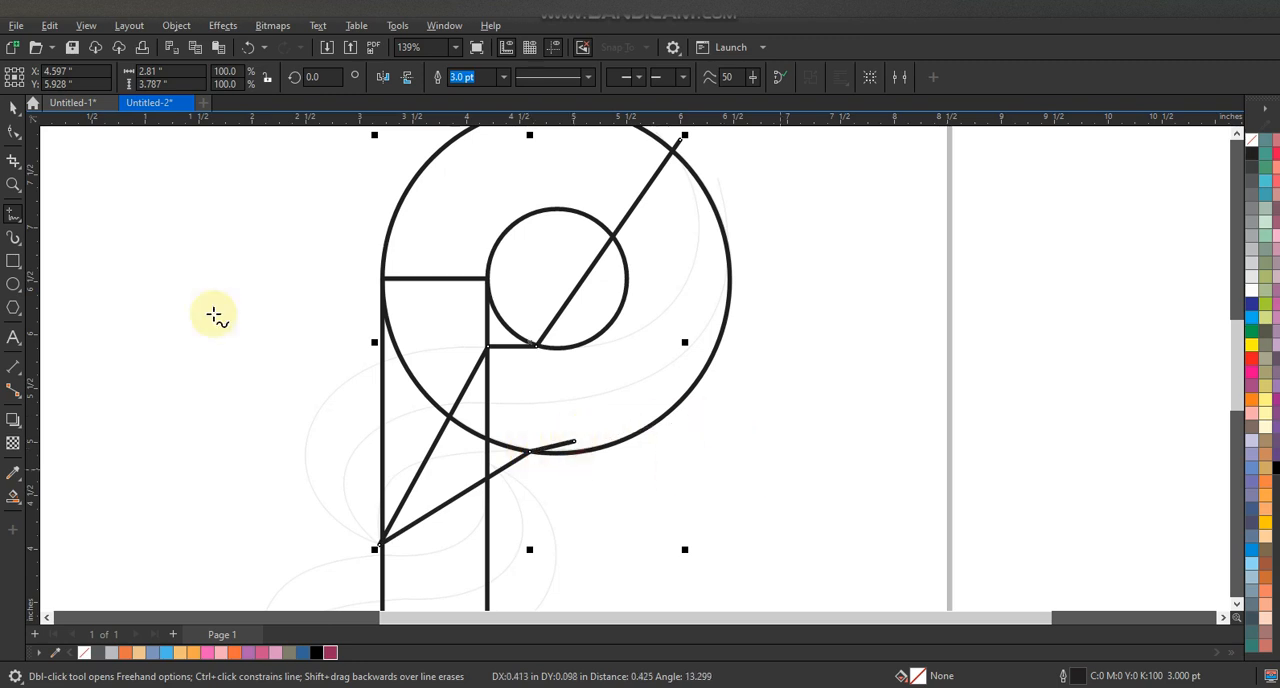
- Convert all segments of the new line to curves and bend its upper right segment along the faint guide
left_click(14, 132)
scroll(537, 400, "down", 2)
left_click_drag(365, 222, 702, 510)
scroll(505, 315, "up", 2)
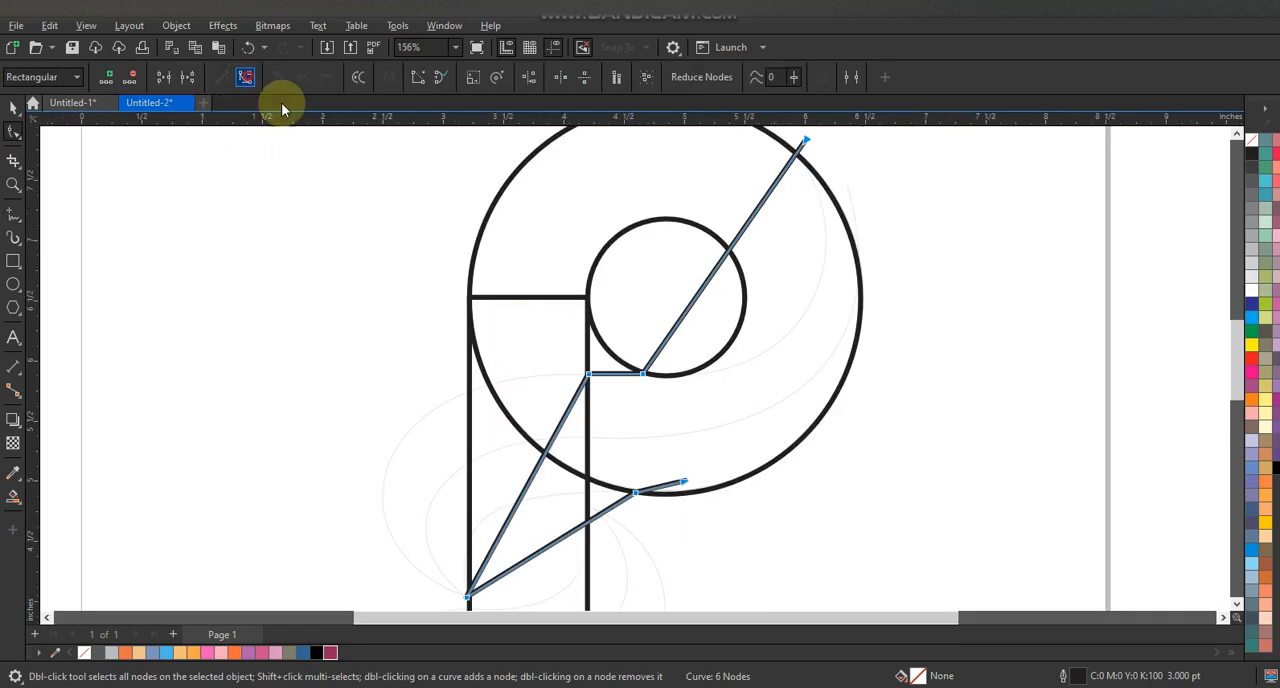
left_click_drag(807, 141, 793, 143)
left_click_drag(741, 219, 834, 231)
left_click_drag(739, 286, 775, 388)
left_click_drag(834, 231, 862, 240)
left_click_drag(783, 396, 811, 398)
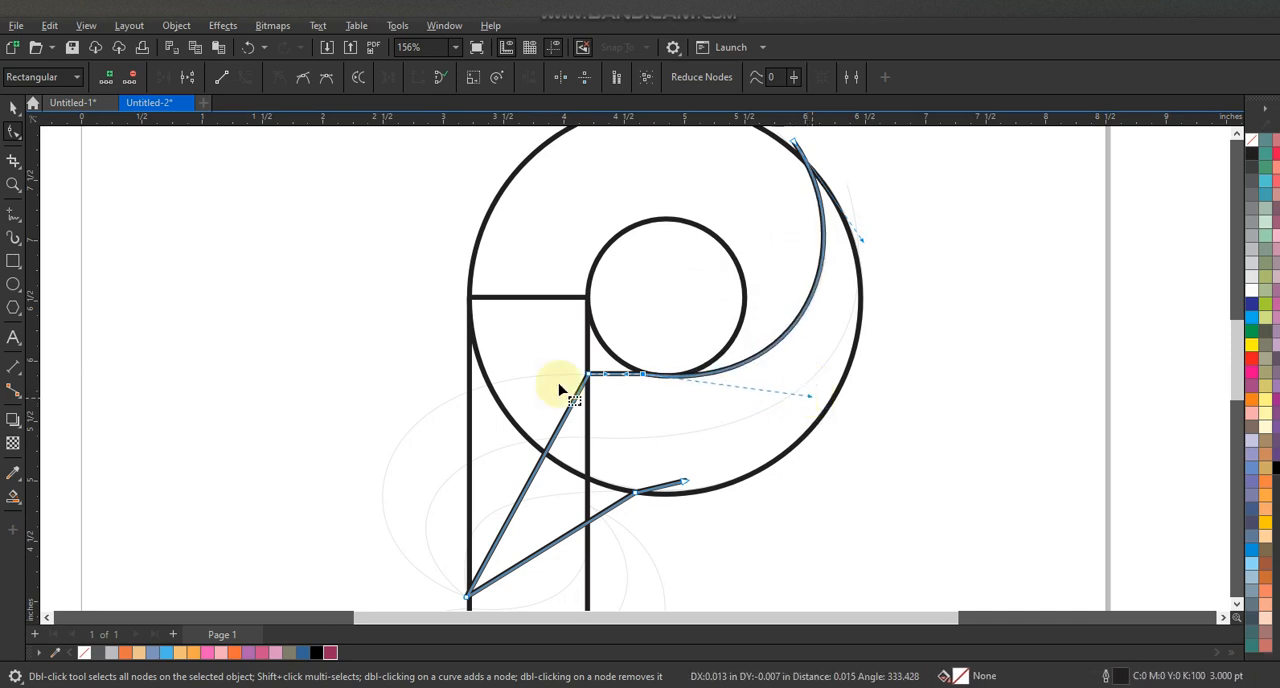
- Bend the shape's outer left and lower inner segments to follow the upper leaf guide
left_click_drag(592, 390, 594, 392)
left_click_drag(549, 449, 491, 385)
left_click_drag(508, 523, 349, 543)
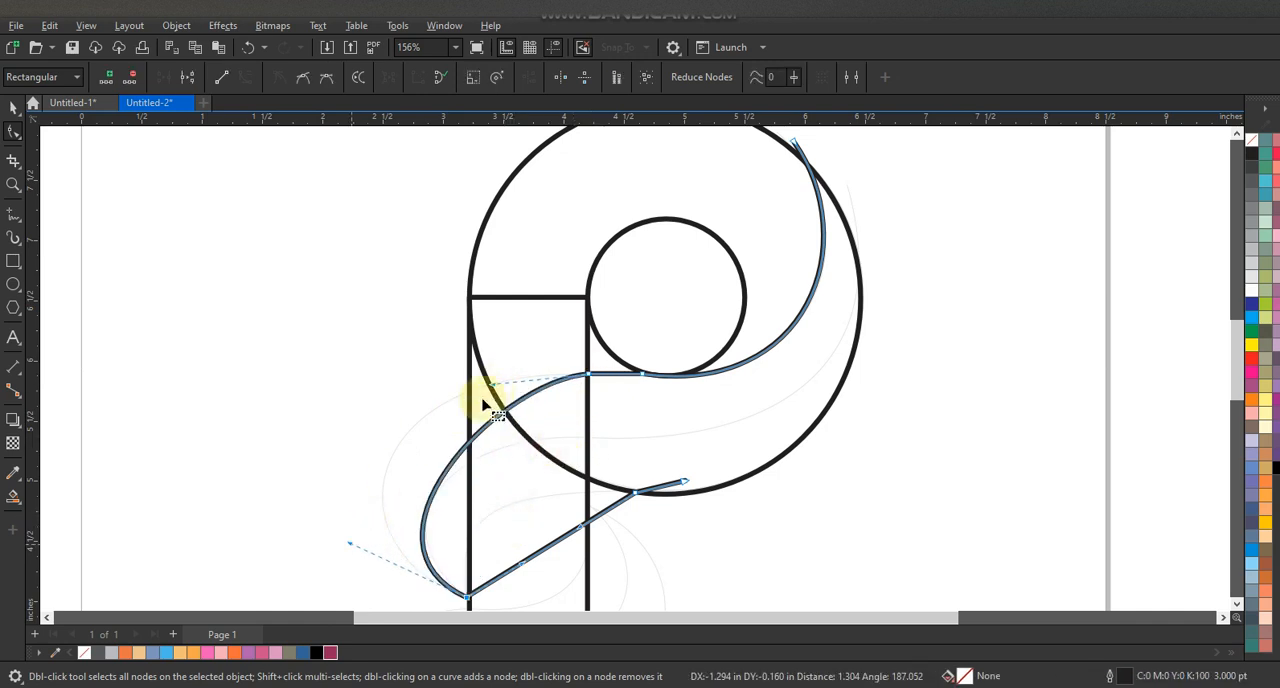
left_click_drag(493, 386, 365, 366)
left_click_drag(350, 544, 326, 542)
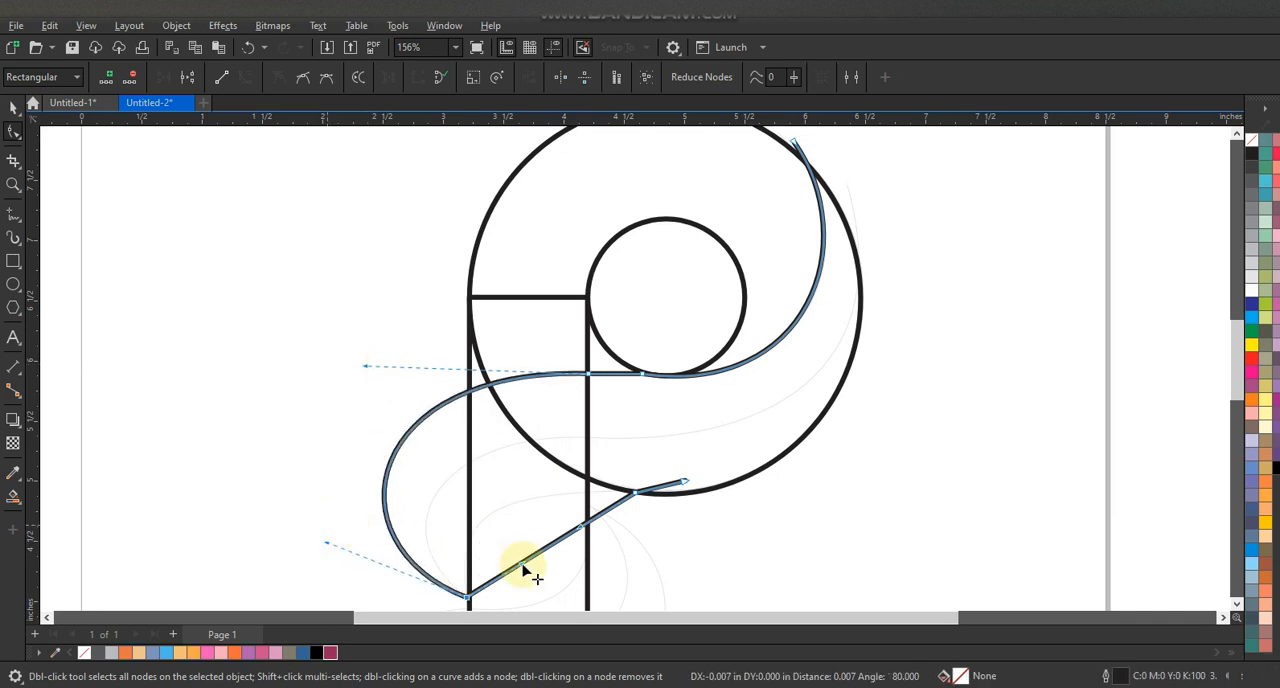
left_click_drag(521, 572, 463, 491)
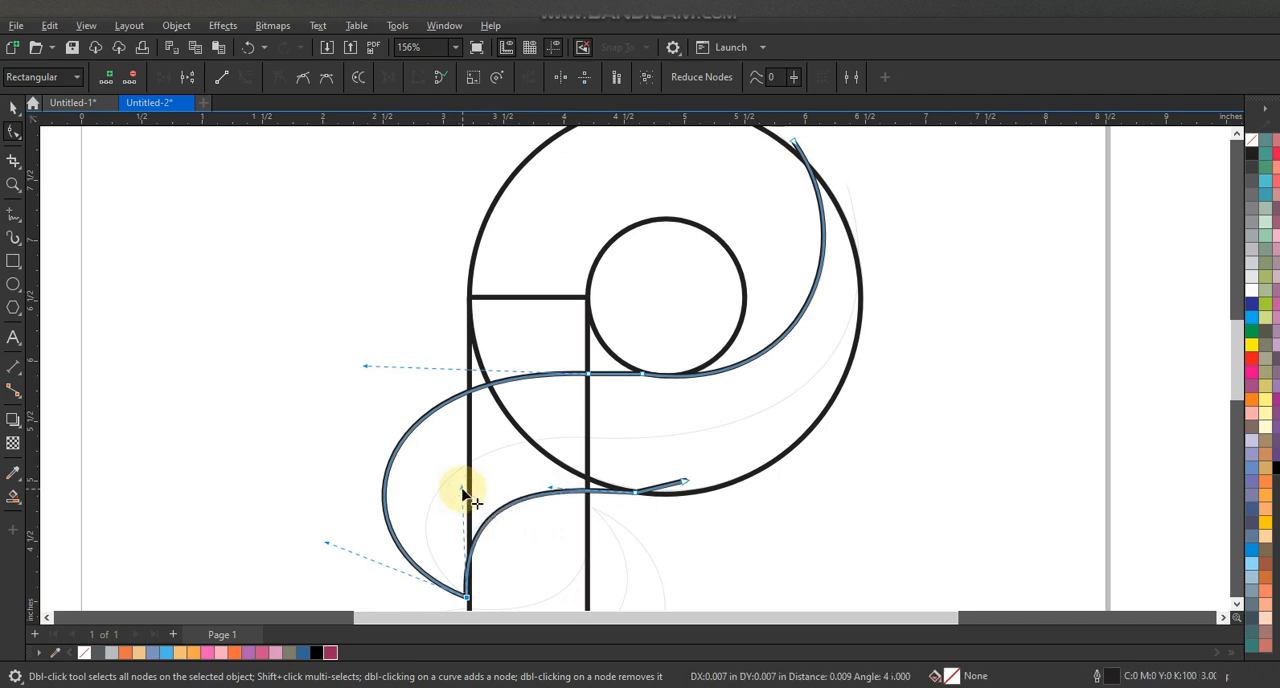
- Draw a two-segment line from the large circle's right edge through the rectangle's right edge to the upper leaf's lower tip
left_click(13, 212)
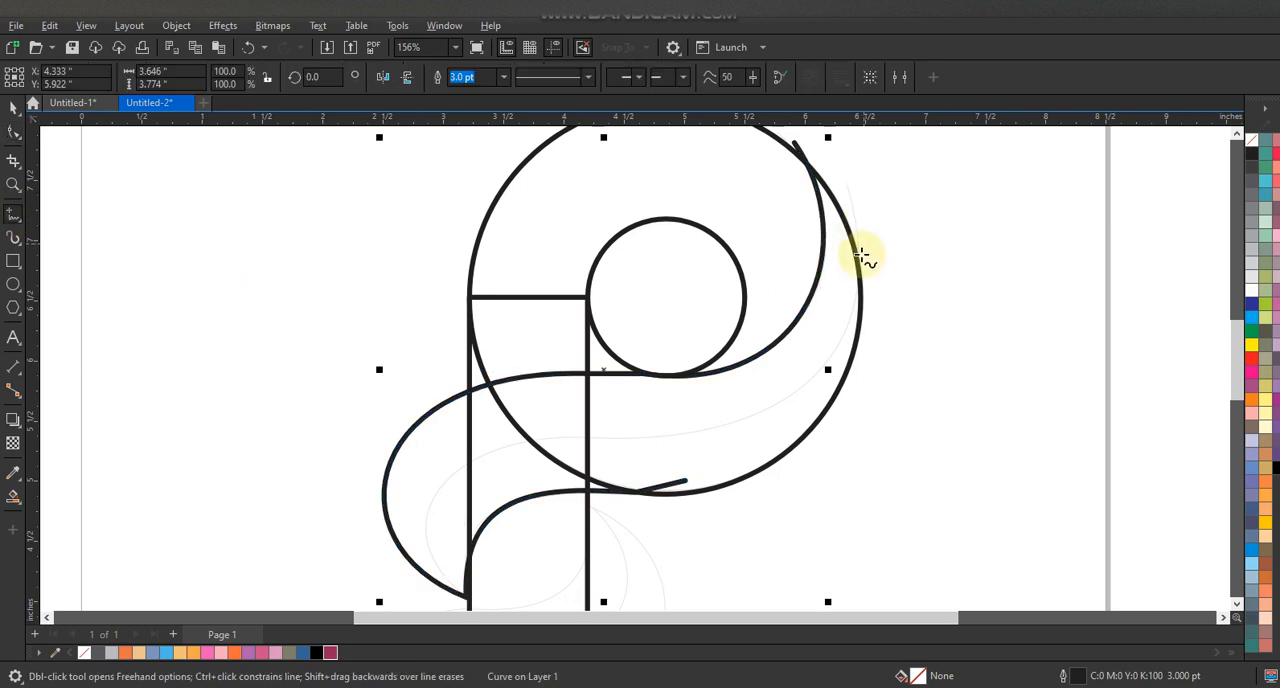
left_click(861, 259)
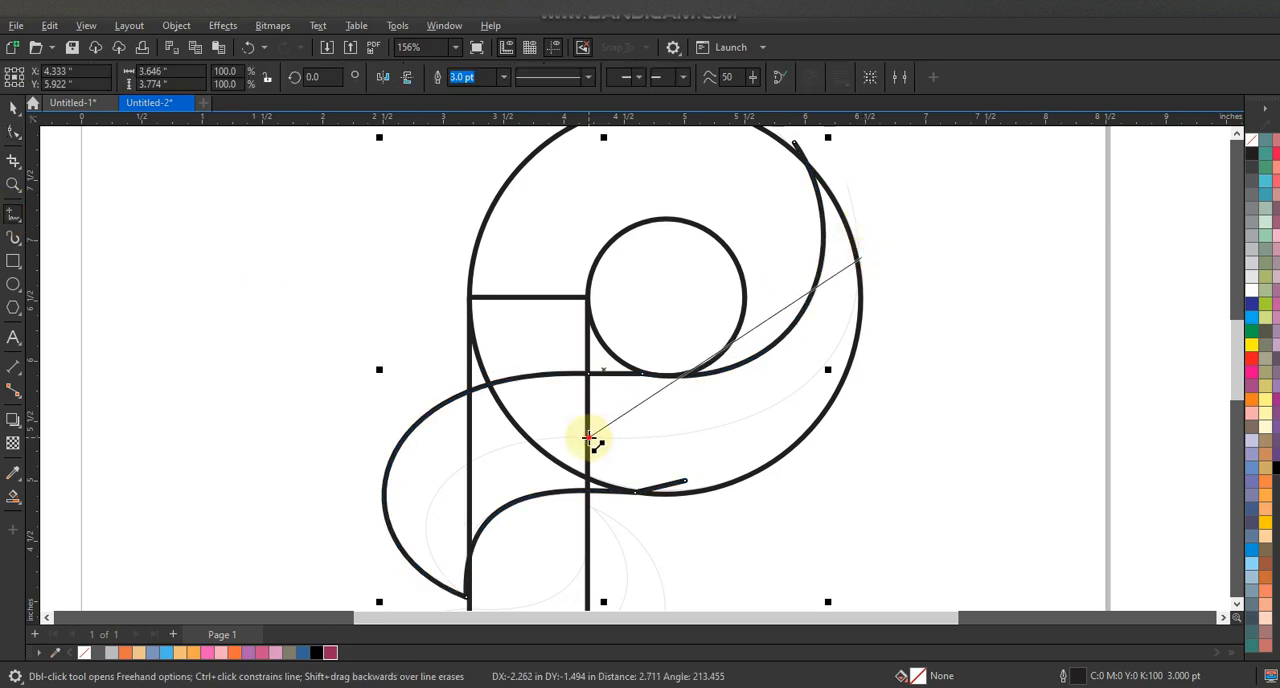
left_click(589, 437)
left_click(470, 598)
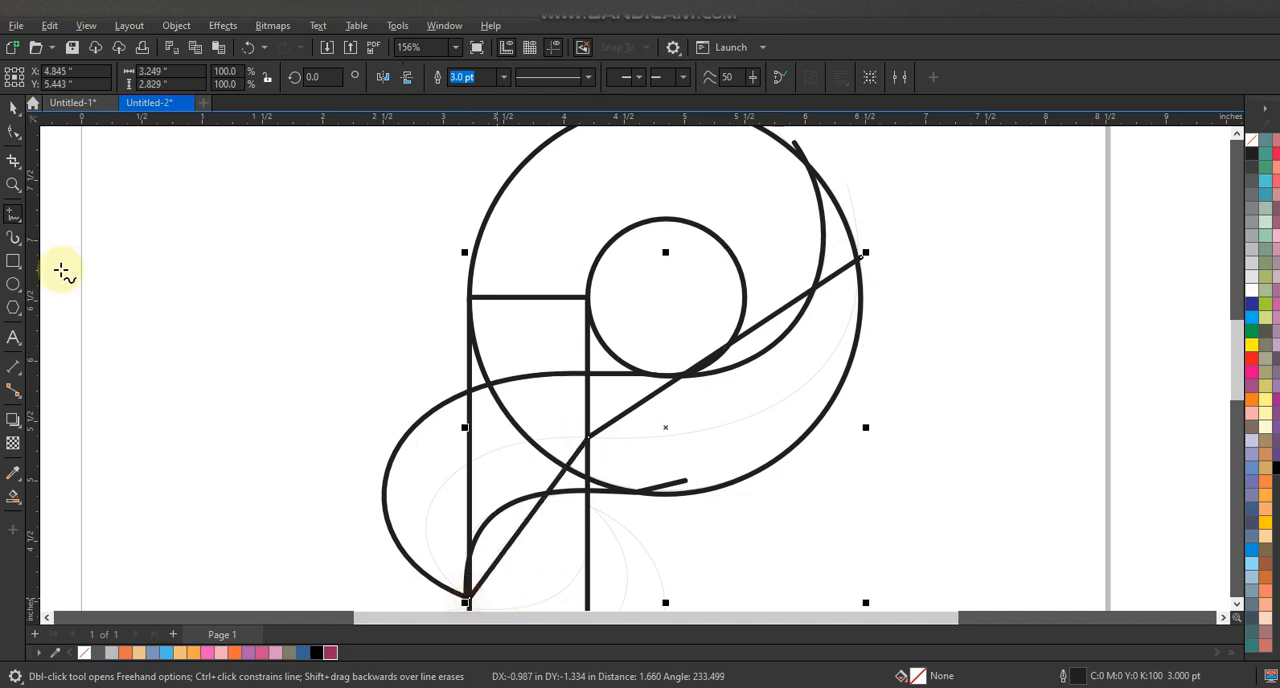
- Convert the two-segment line to curves and shape it into an S along the middle guide of the upper leaf
left_click(18, 134)
left_click_drag(237, 215, 943, 606)
left_click_drag(274, 197, 913, 566)
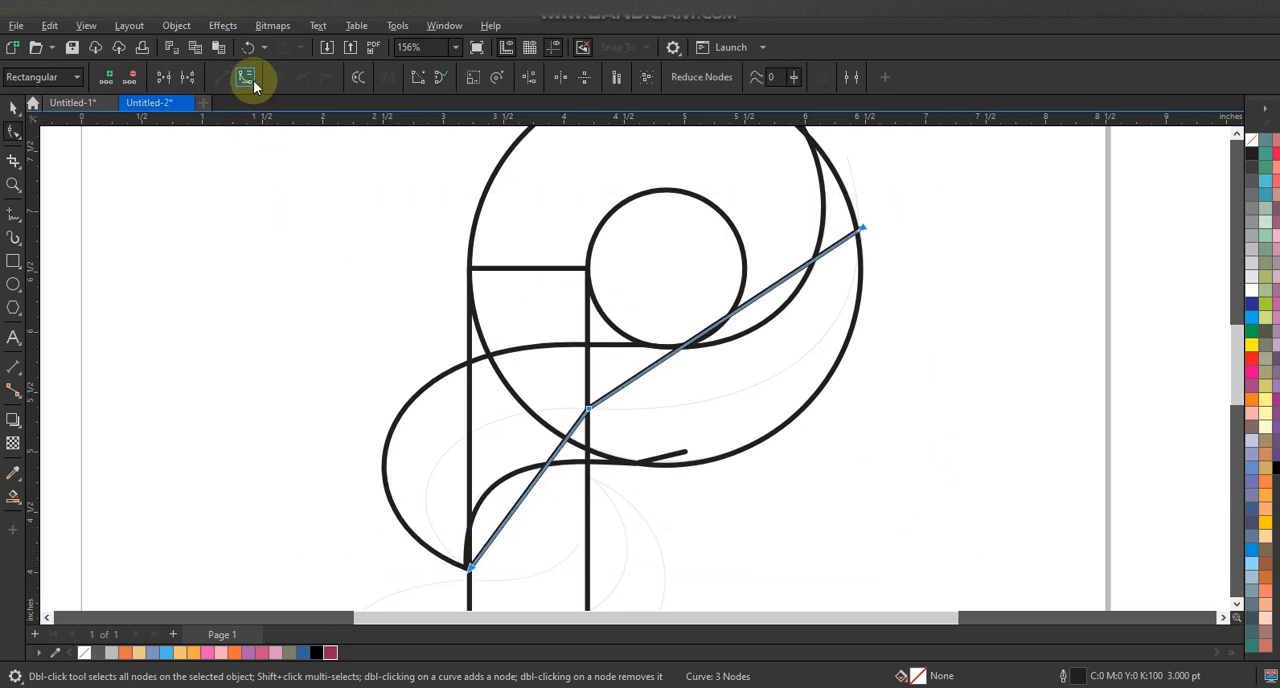
left_click_drag(557, 457, 381, 512)
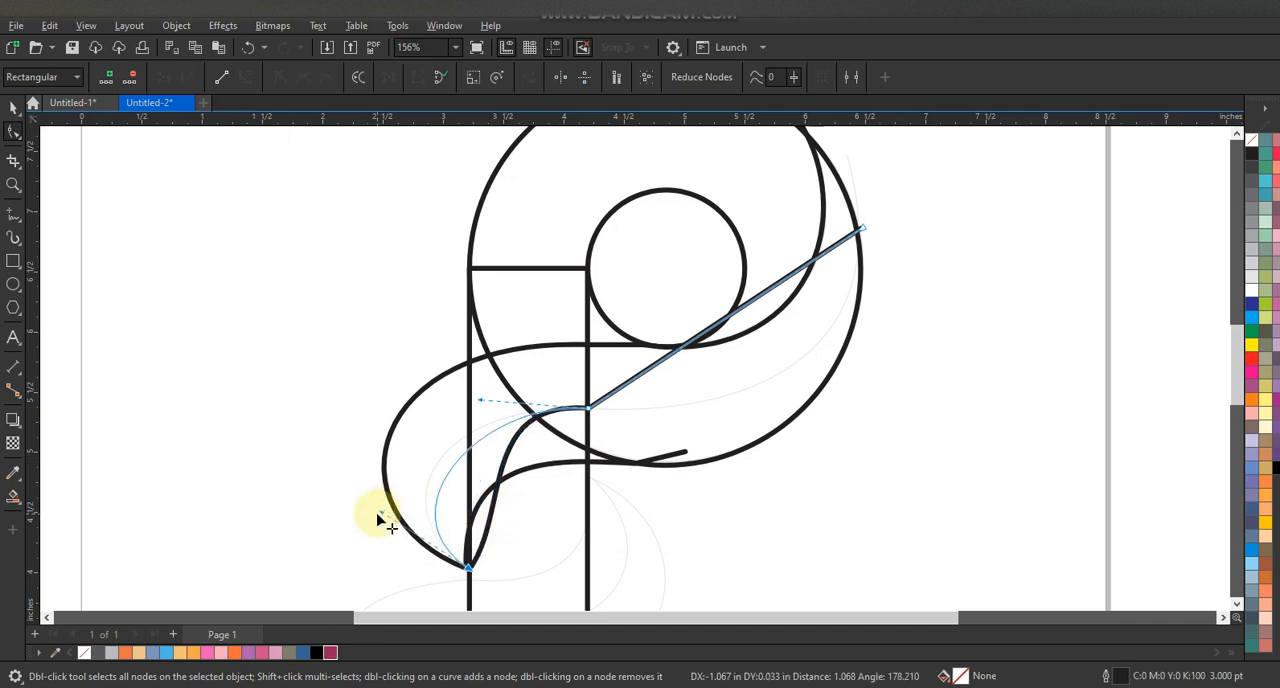
left_click_drag(460, 403, 436, 401)
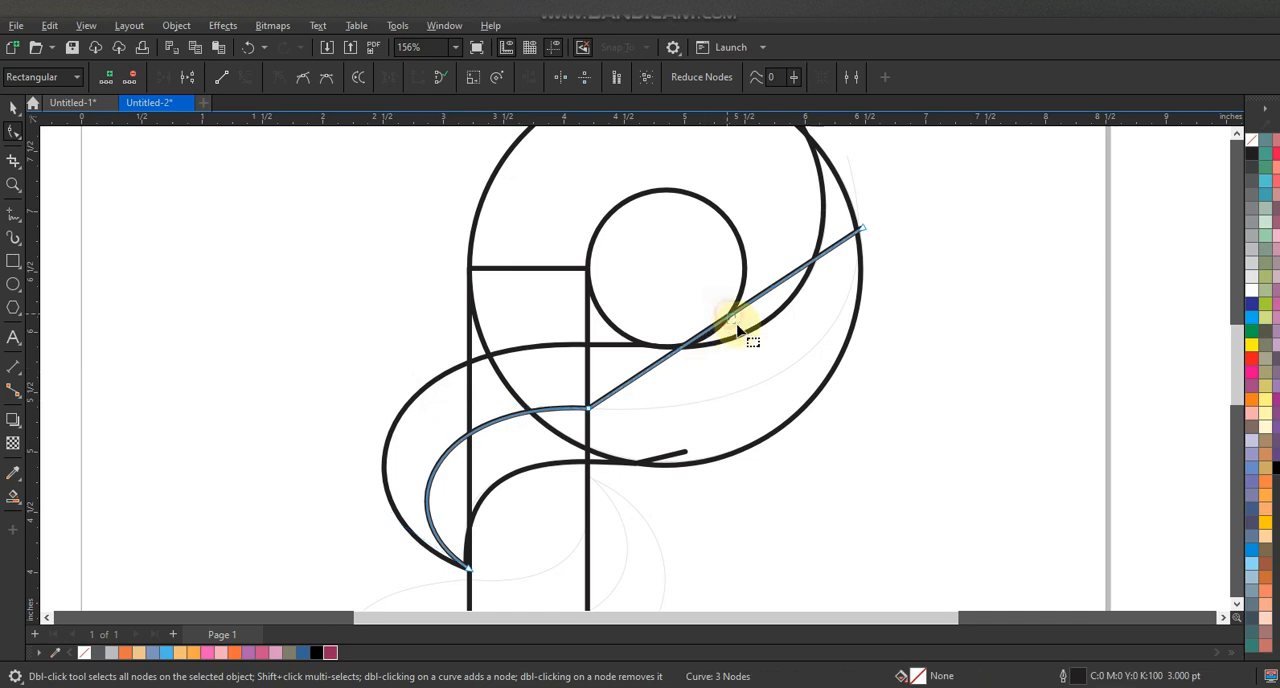
left_click_drag(678, 352, 851, 378)
left_click_drag(728, 404, 733, 406)
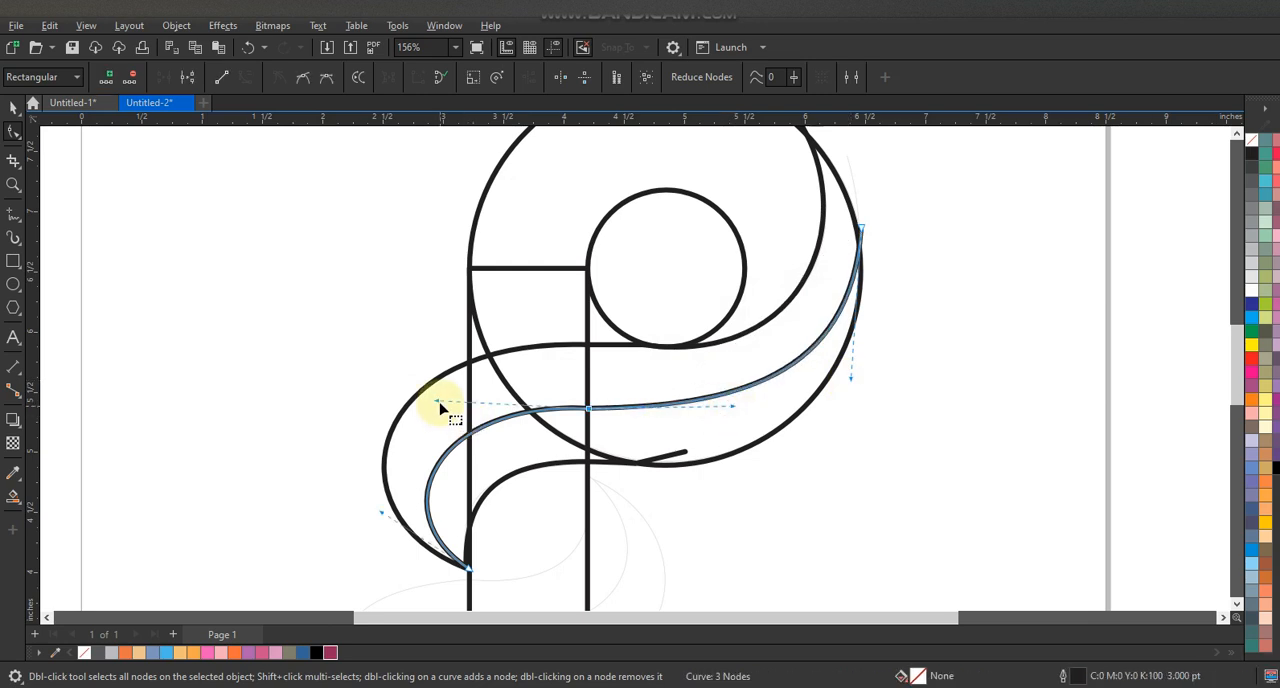
left_click_drag(436, 410, 434, 409)
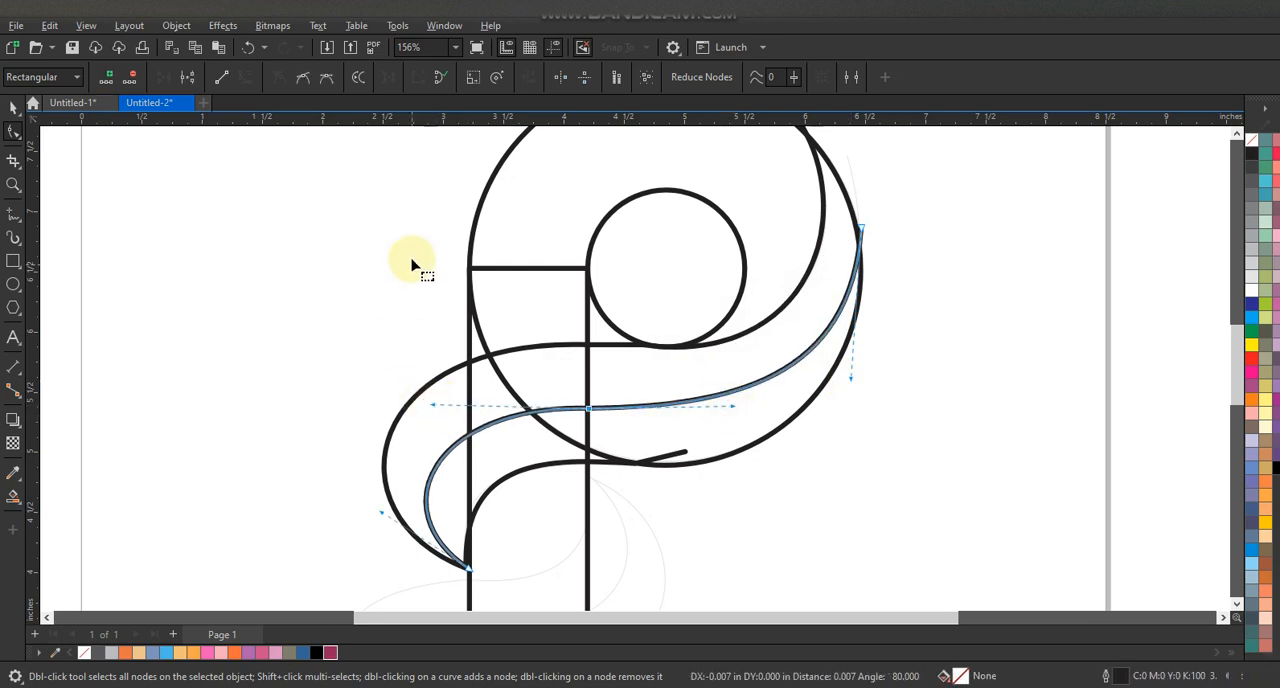
- Draw a closed four-sided outline over the lower leaf guide, starting and ending on the rectangle's right edge
scroll(415, 268, "down", 2)
left_click(12, 184)
left_click_drag(309, 306, 717, 496)
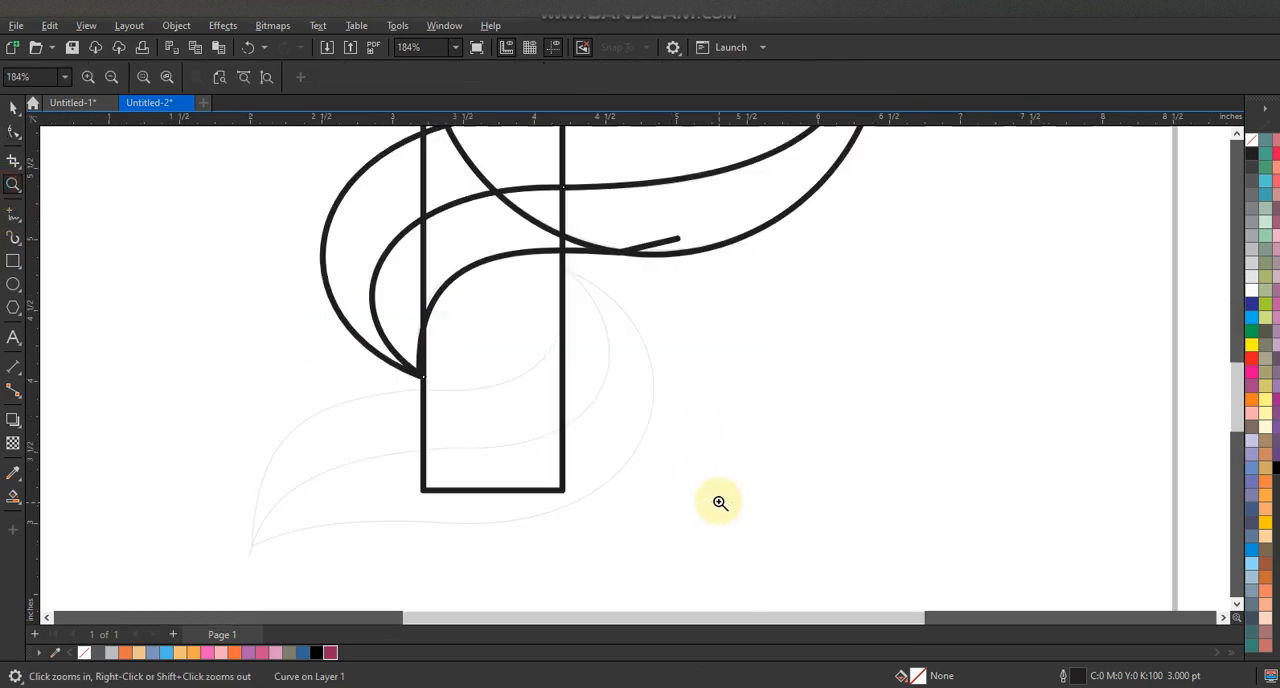
left_click(11, 215)
left_click(563, 268)
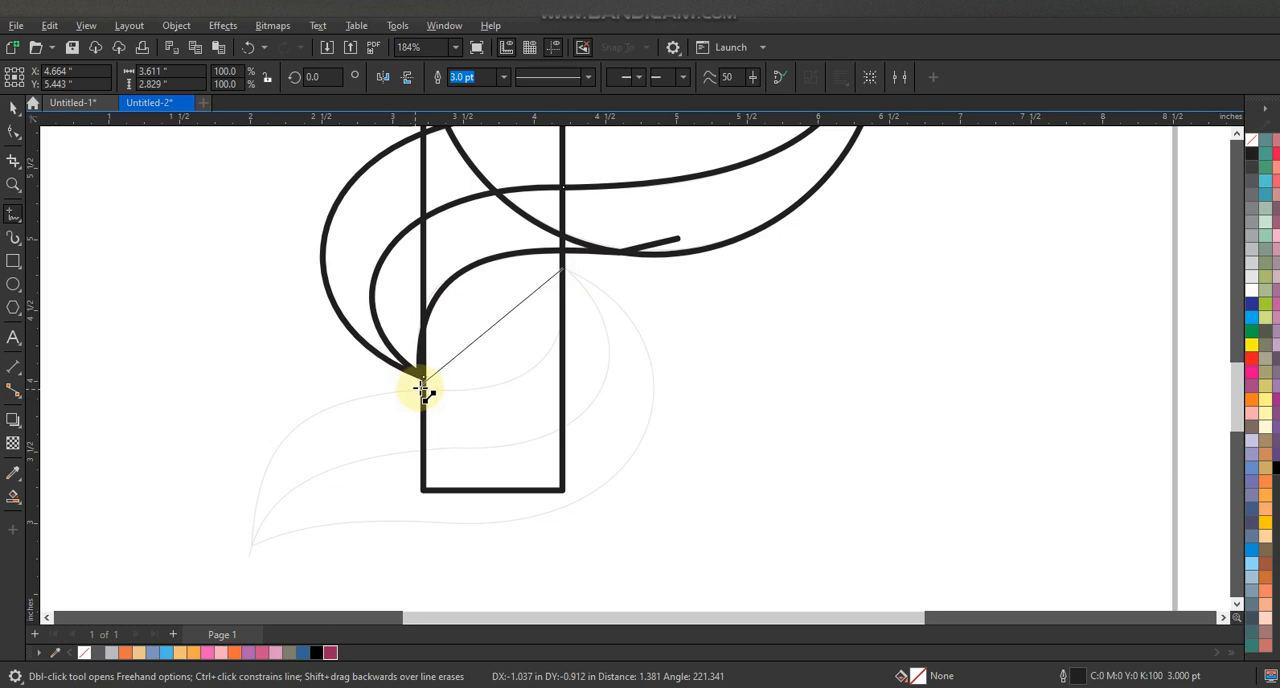
left_click(423, 388)
left_click(248, 548)
left_click(475, 524)
left_click(562, 267)
- Convert the lower leaf outline's segments to curves and round its right side along the guide
left_click(21, 134)
left_click_drag(220, 237, 716, 572)
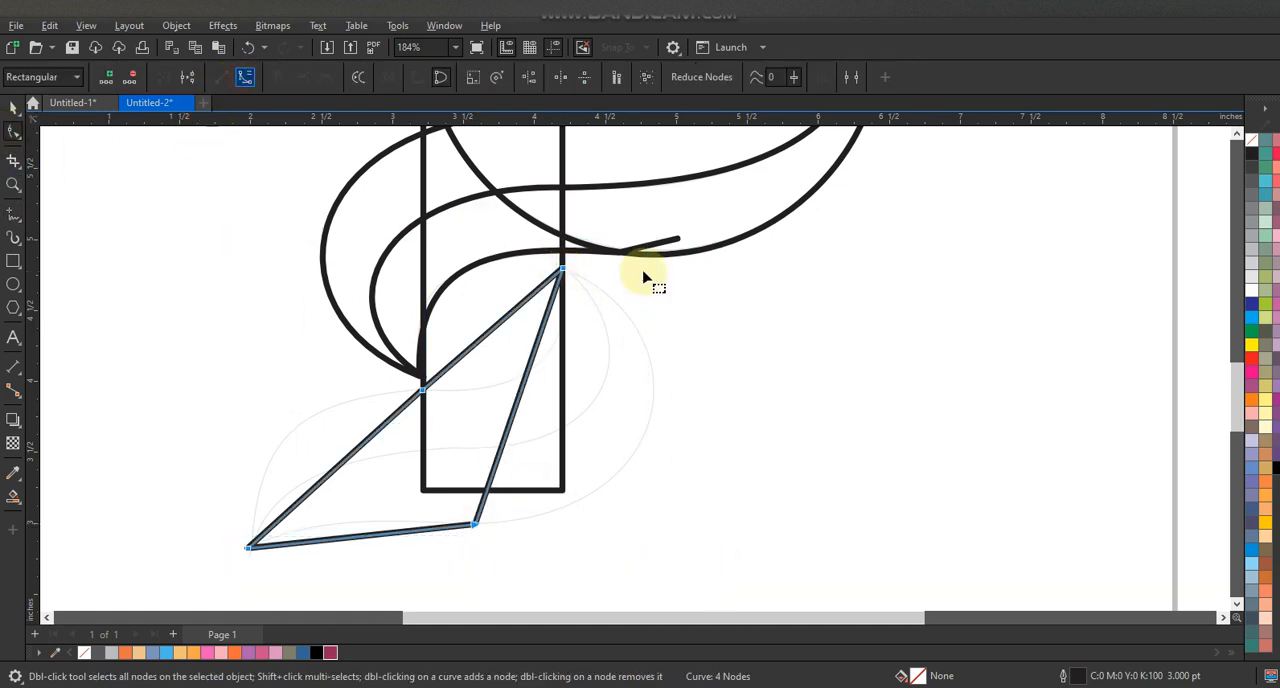
left_click_drag(537, 360, 662, 524)
left_click_drag(658, 317, 695, 297)
left_click_drag(664, 525, 700, 540)
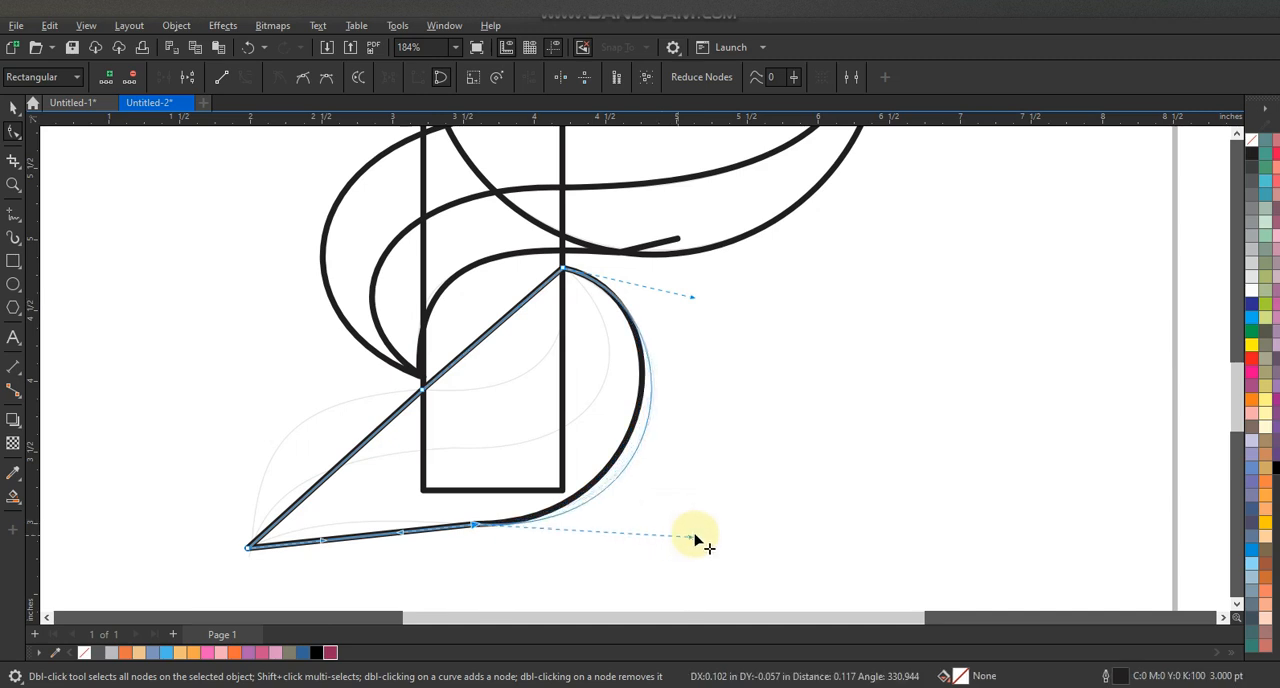
- Bend the lower leaf's remaining upper and bottom segments to match the faint guide
left_click(507, 318)
left_click_drag(505, 352, 537, 369)
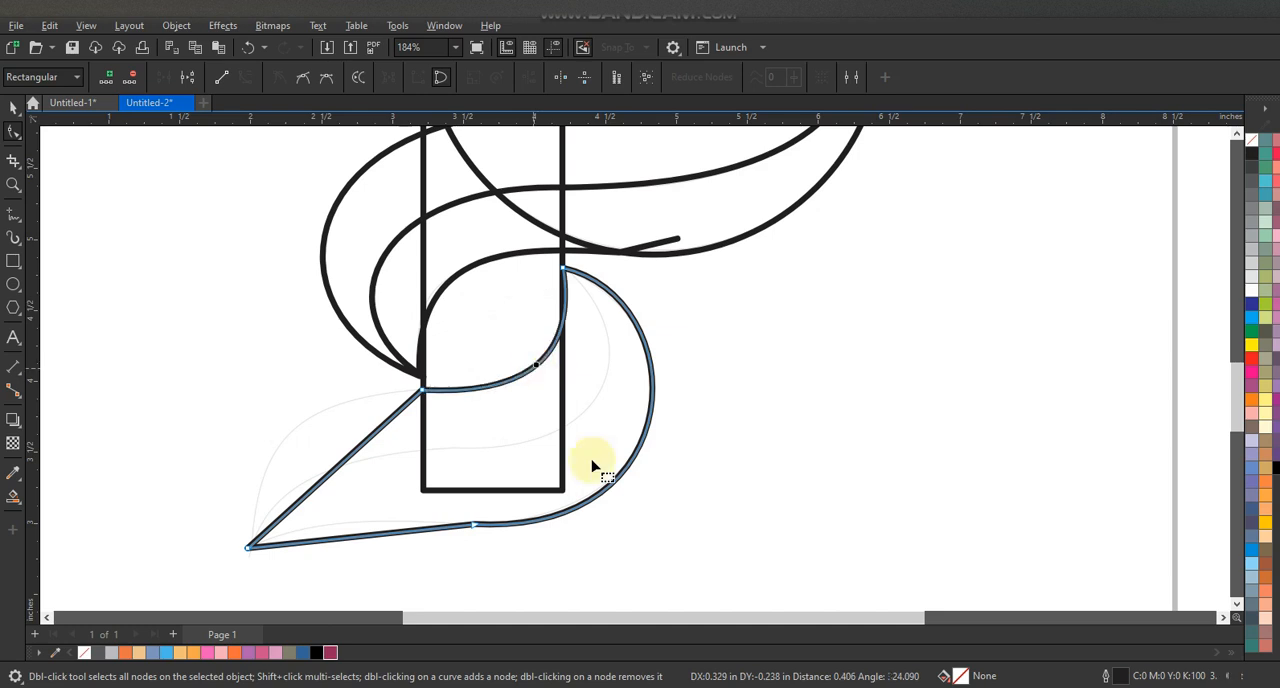
left_click(352, 530)
left_click_drag(352, 530, 341, 526)
left_click_drag(322, 478, 293, 436)
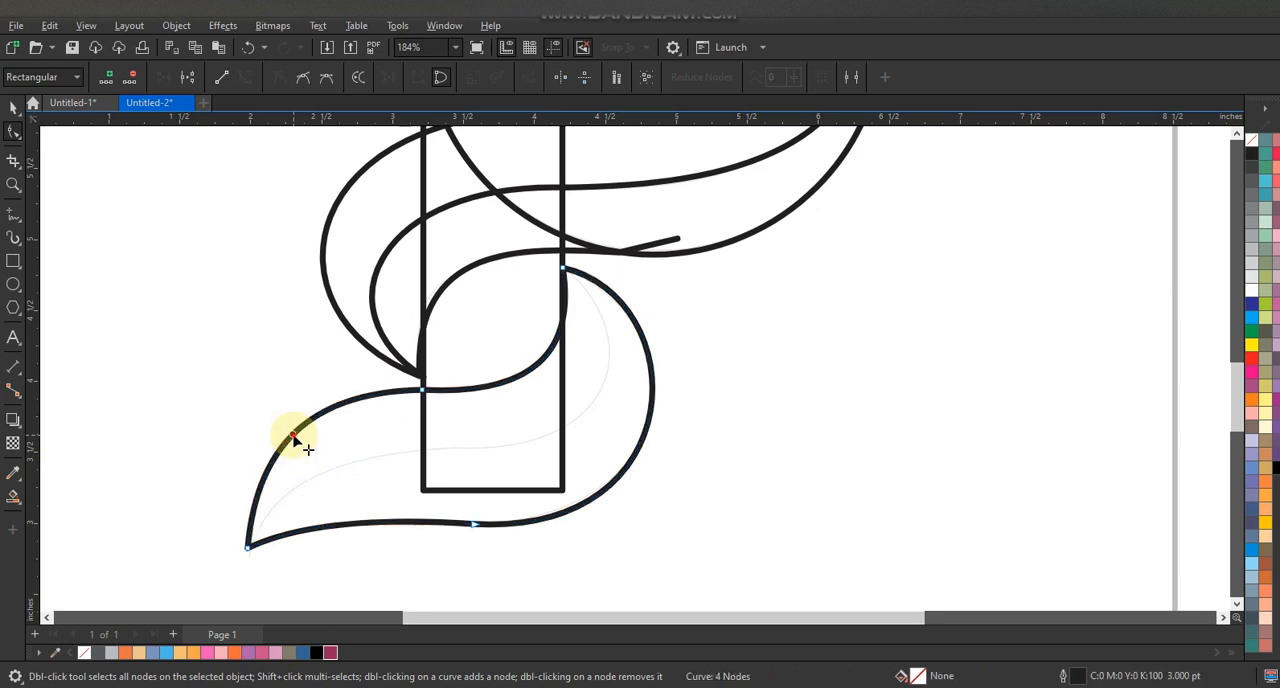
- Draw a two-segment centre line through the lower leaf from its upper tip to its lower left tip
left_click(12, 209)
left_click(566, 262)
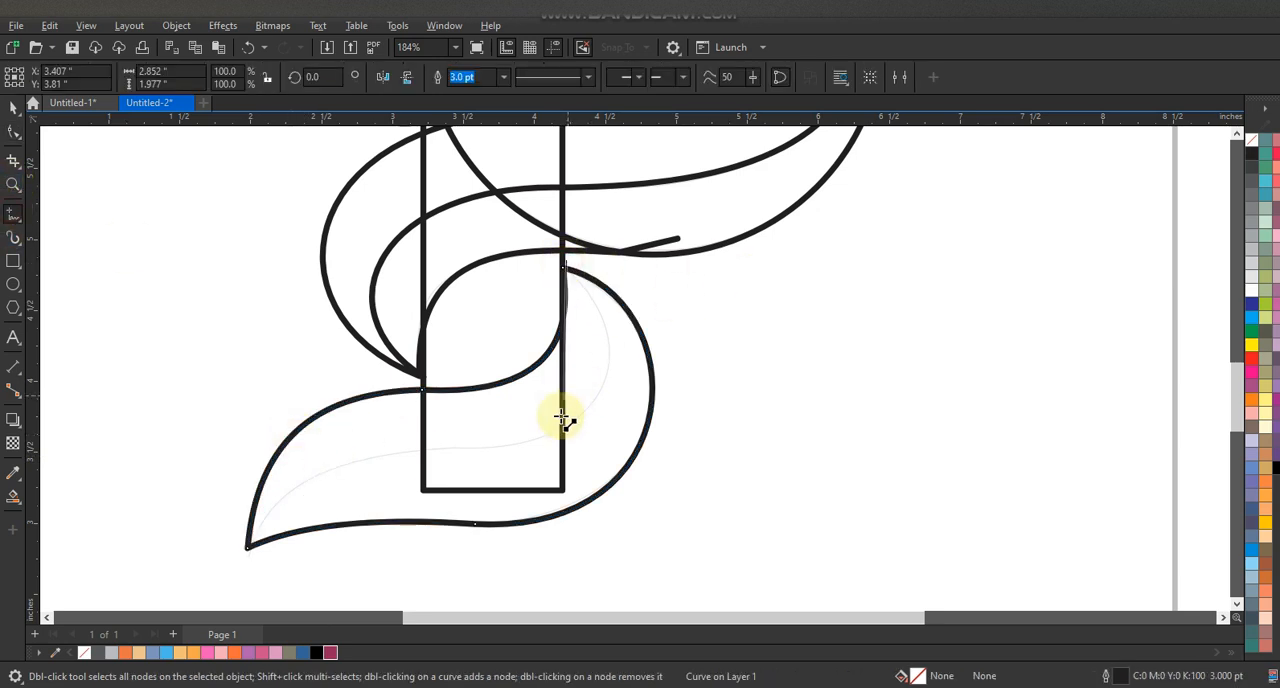
left_click(458, 447)
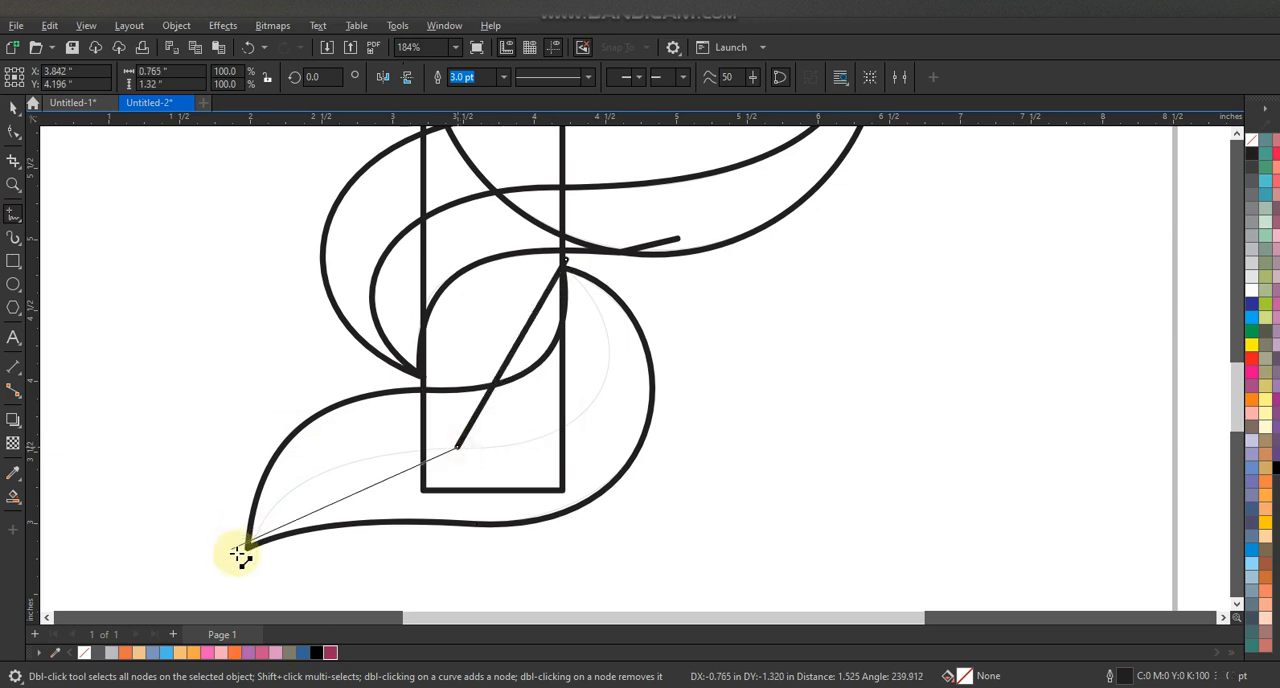
double_click(245, 552)
- Convert the lower leaf's centre line to curves and bend its upper segment along the guide
left_click(16, 135)
left_click_drag(137, 163, 682, 585)
left_click(243, 78)
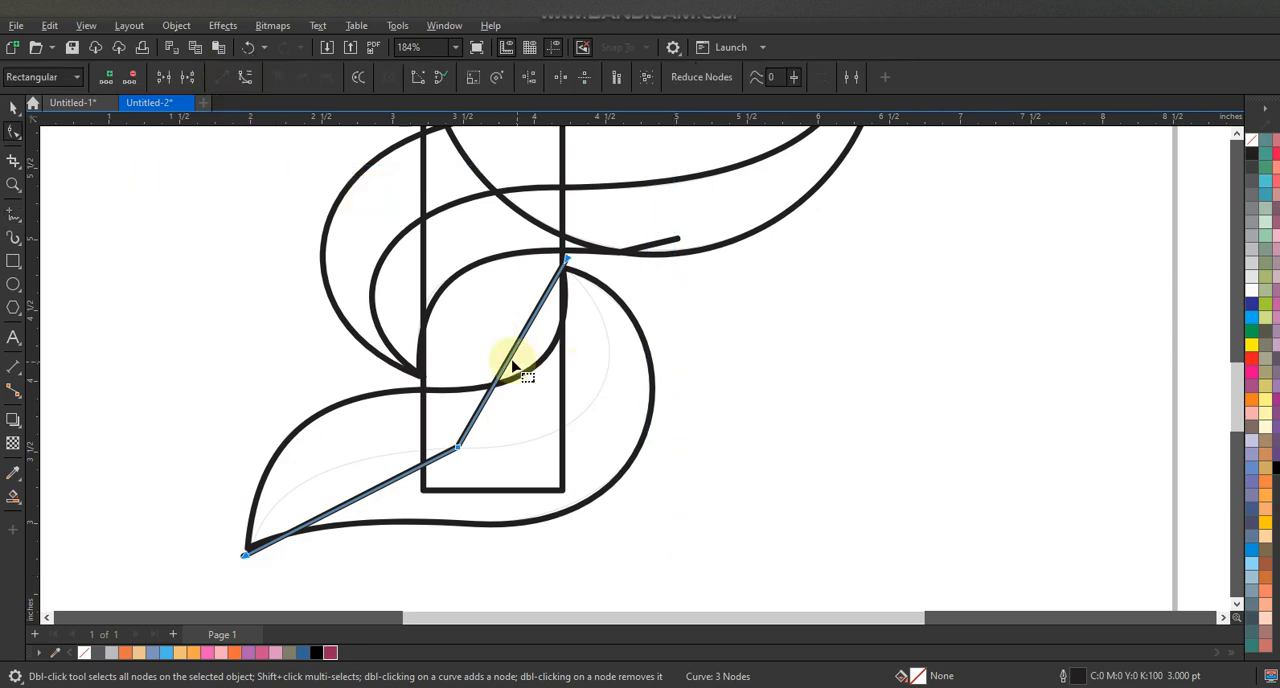
left_click_drag(527, 371, 592, 312)
left_click_drag(639, 345, 639, 340)
left_click_drag(566, 260, 564, 263)
left_click_drag(613, 440, 620, 455)
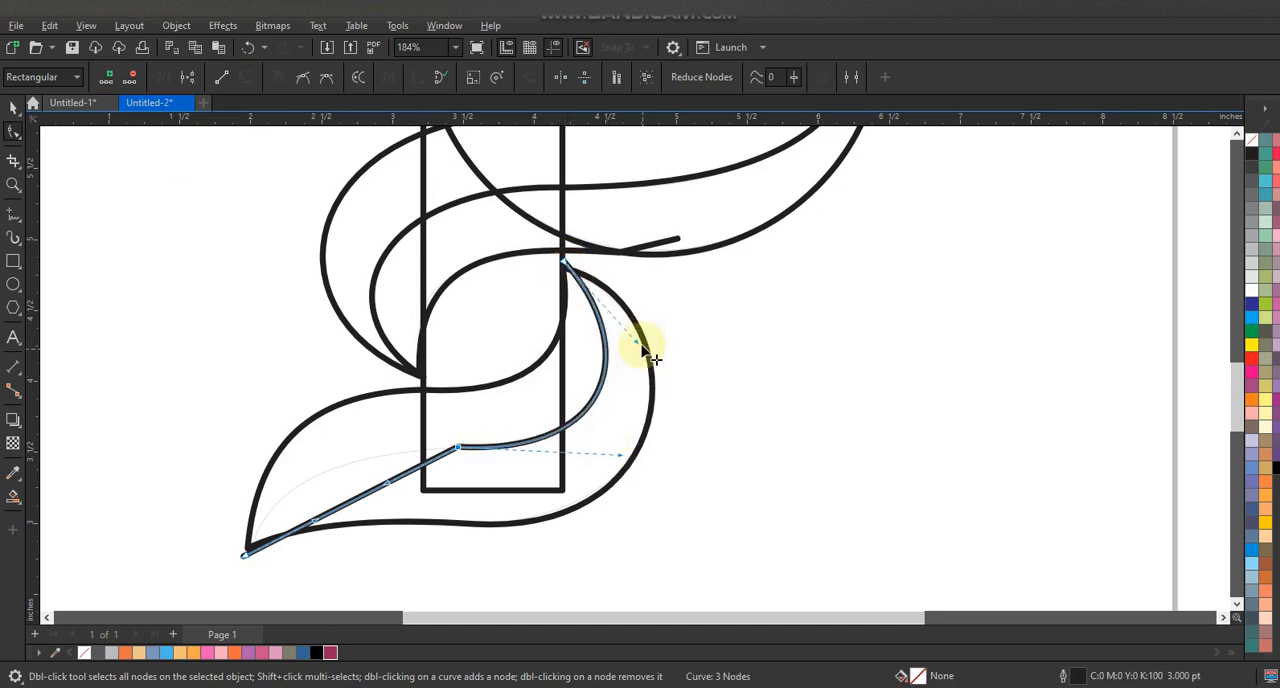
- Bend the lower segment of the lower leaf's centre line to follow the faint guide
left_click_drag(334, 509, 314, 485)
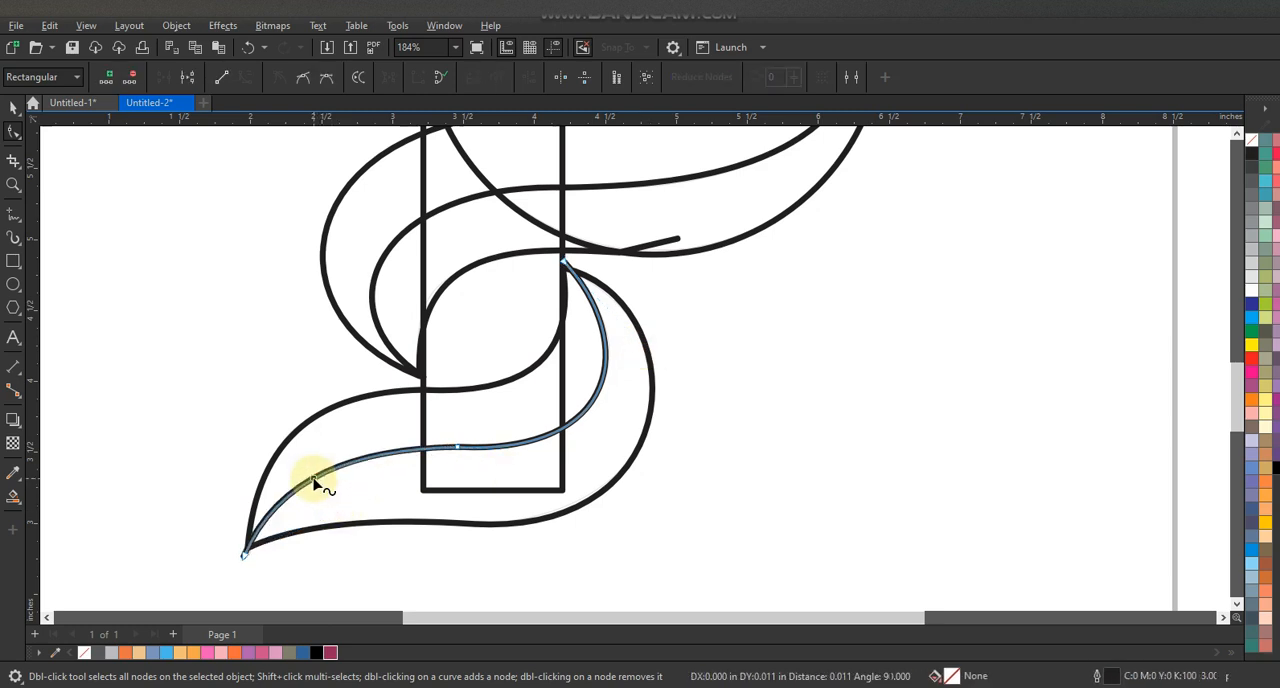
scroll(433, 388, "down", 2)
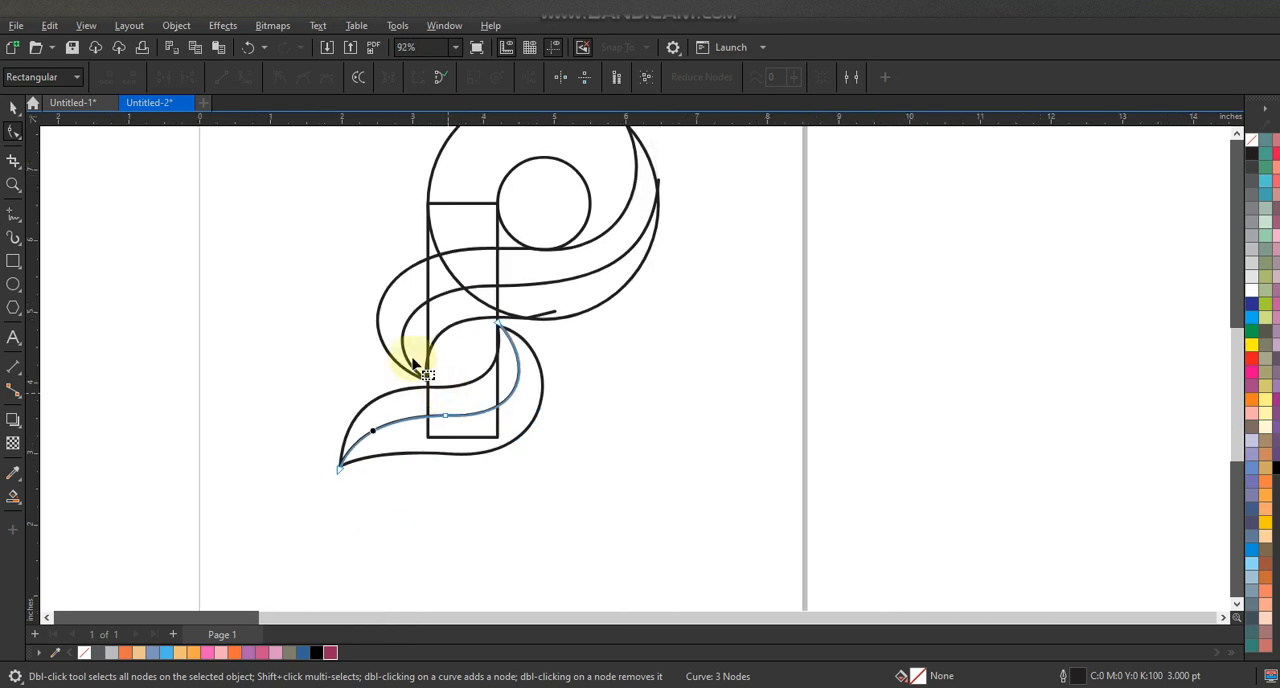
double_click(13, 127)
left_click(702, 441)
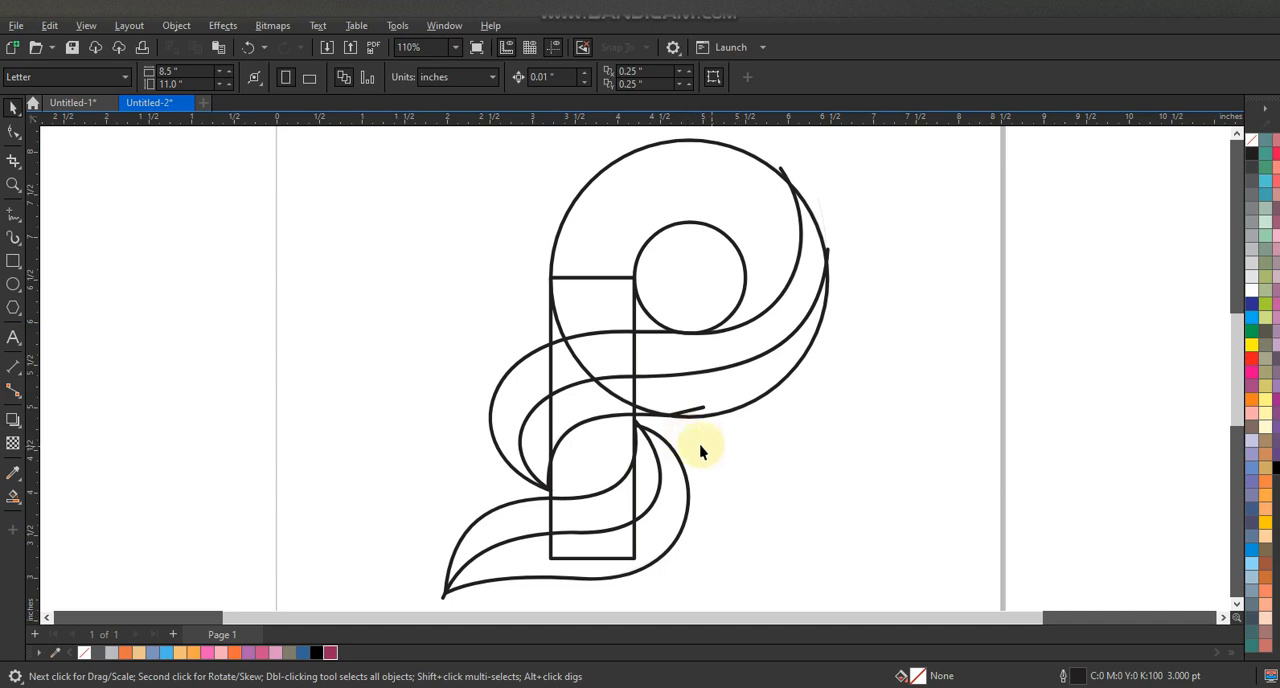
- Unlock the faint guide bitmap and delete it, keeping only the traced outlines
right_click(677, 433)
left_click(714, 457)
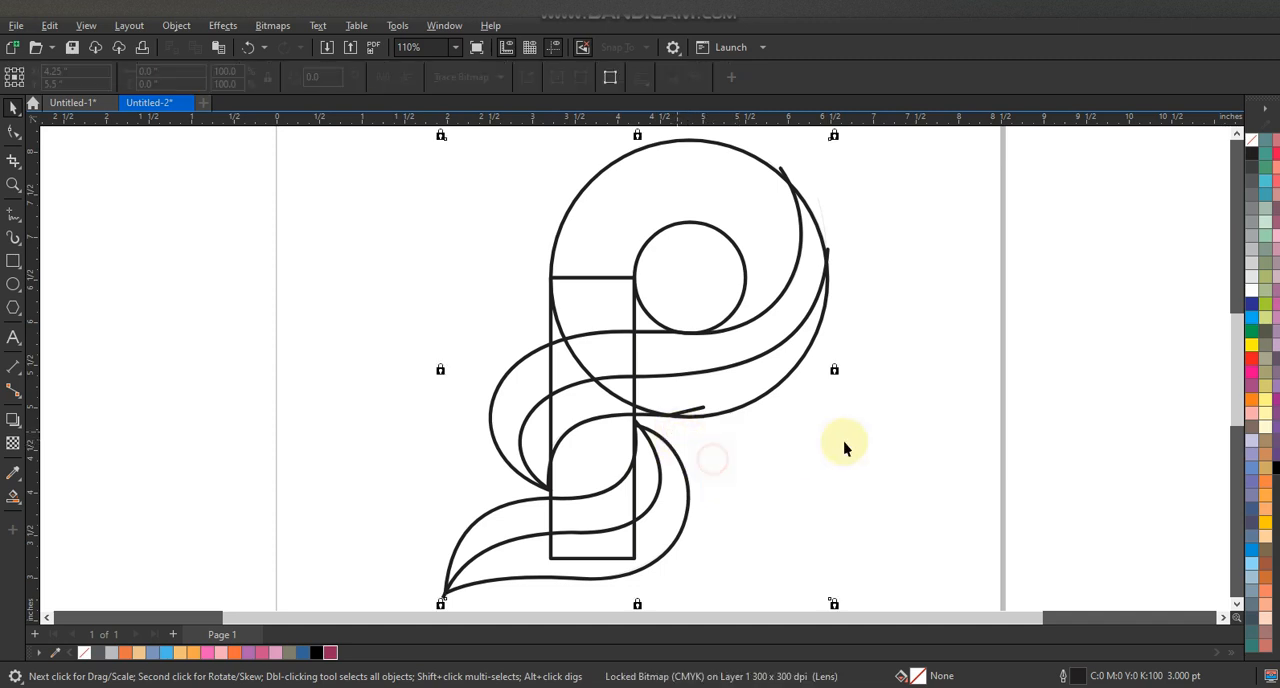
left_click(843, 441)
left_click(717, 438)
key("Delete")
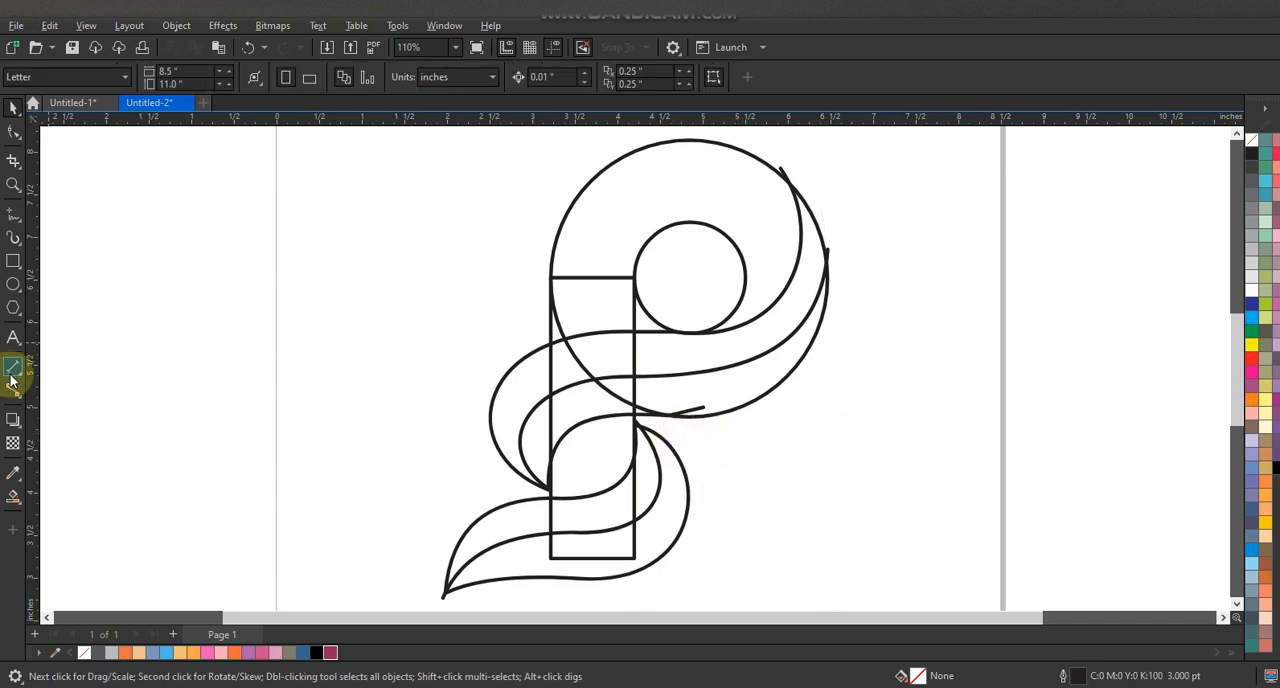
left_click(13, 495)
left_click(735, 310)
left_click(13, 107)
key("ctrl+z")
- Enlarge the inner circle to about 1.345 in across so it meets the stem's right edge and the leaf curve
left_click(712, 333)
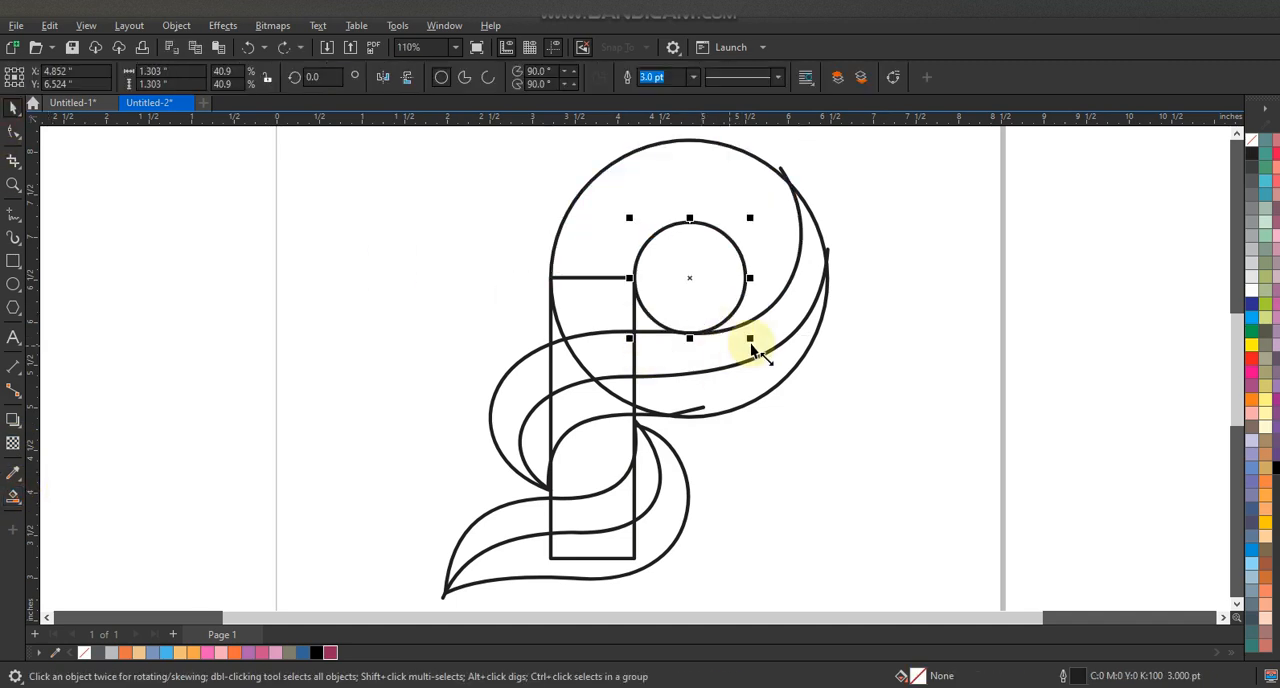
left_click(13, 495)
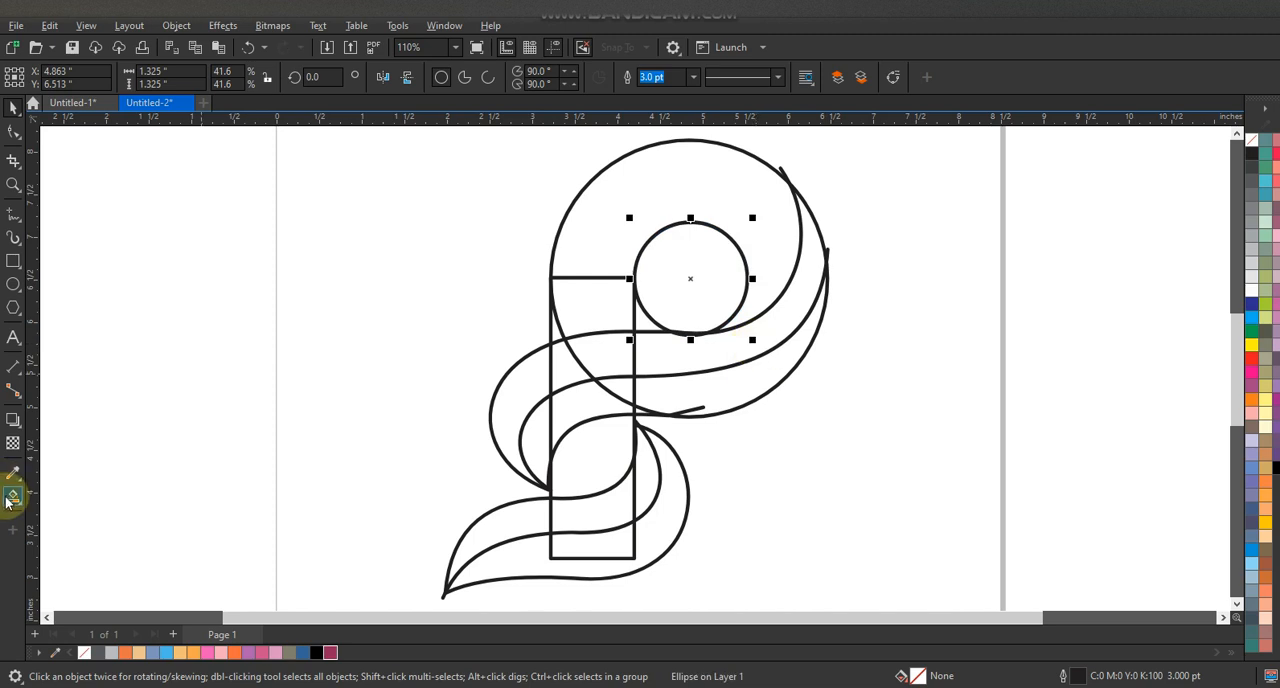
left_click(760, 312)
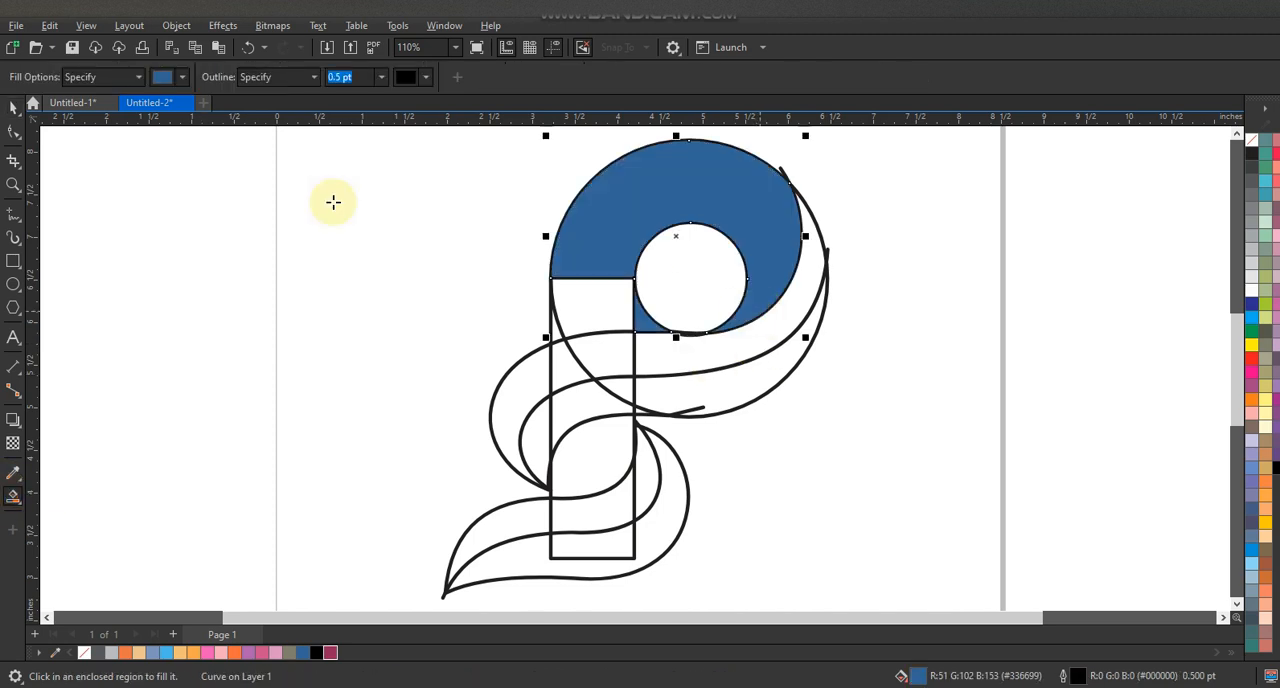
key("ctrl+z")
key("space")
left_click_drag(629, 218, 628, 215)
- Adjust the inner circle's left edge to the stem's corner, making the circle about 1.338 in wide
left_click(13, 496)
left_click(719, 204)
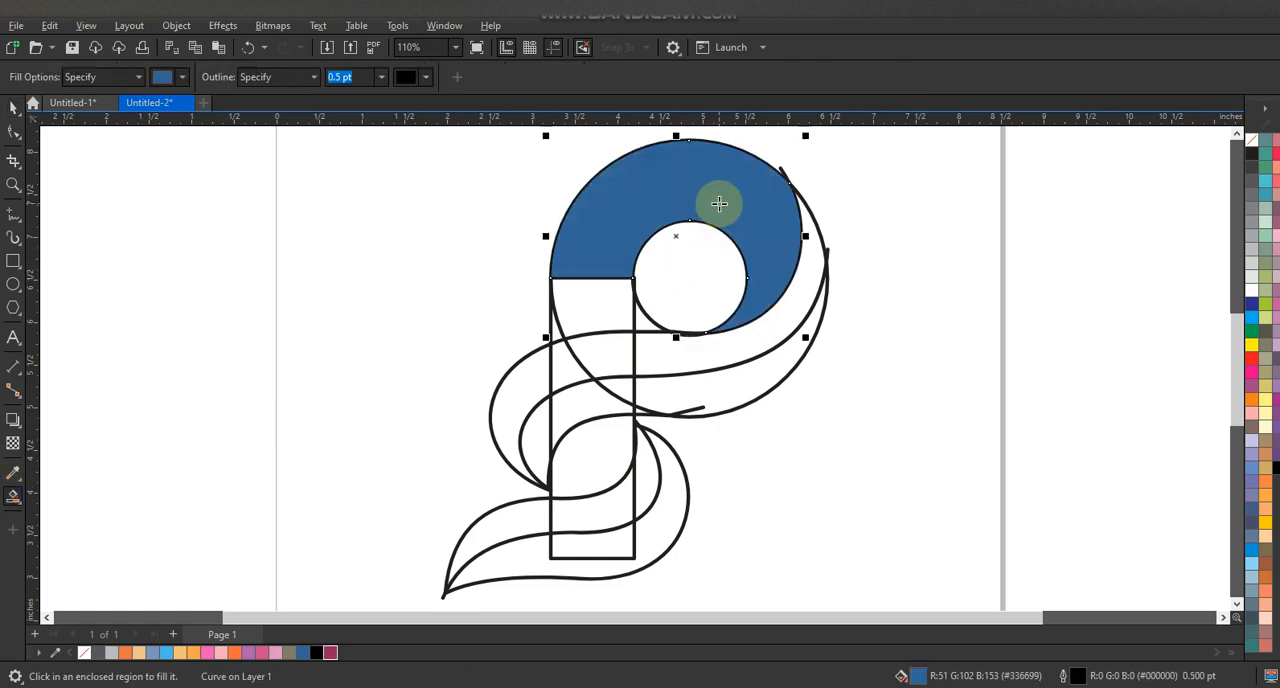
key("ctrl+z")
key("space")
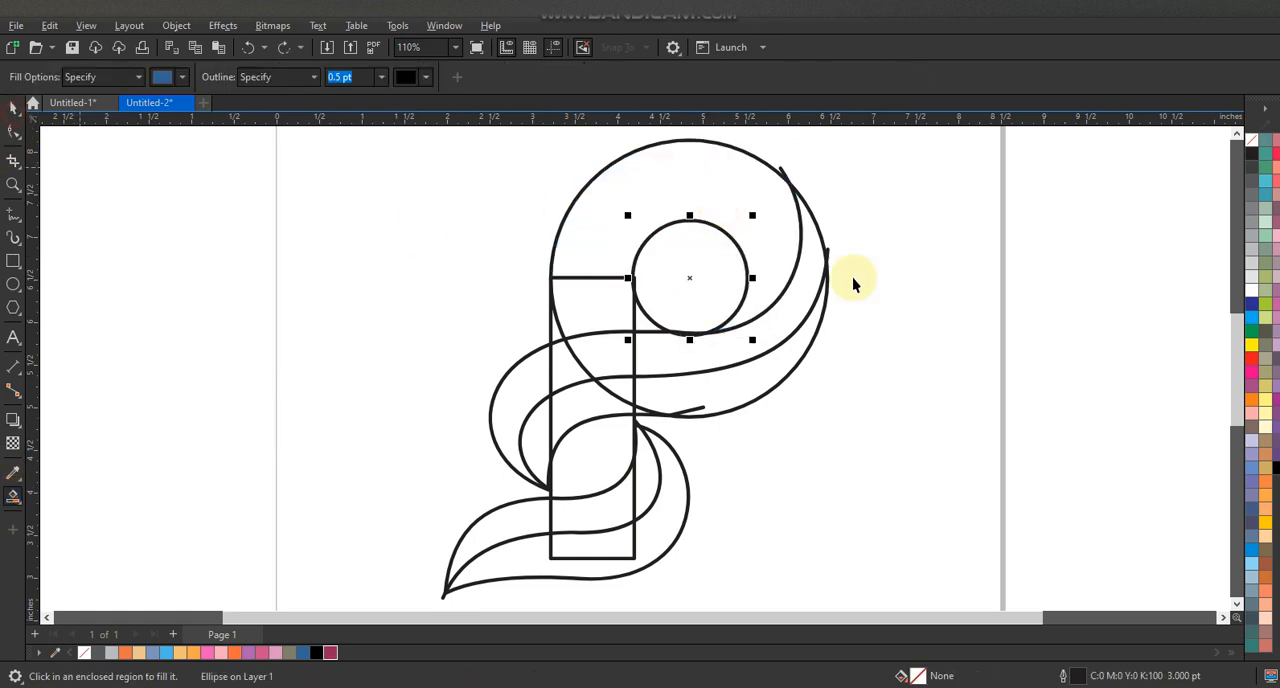
key("shift+F2")
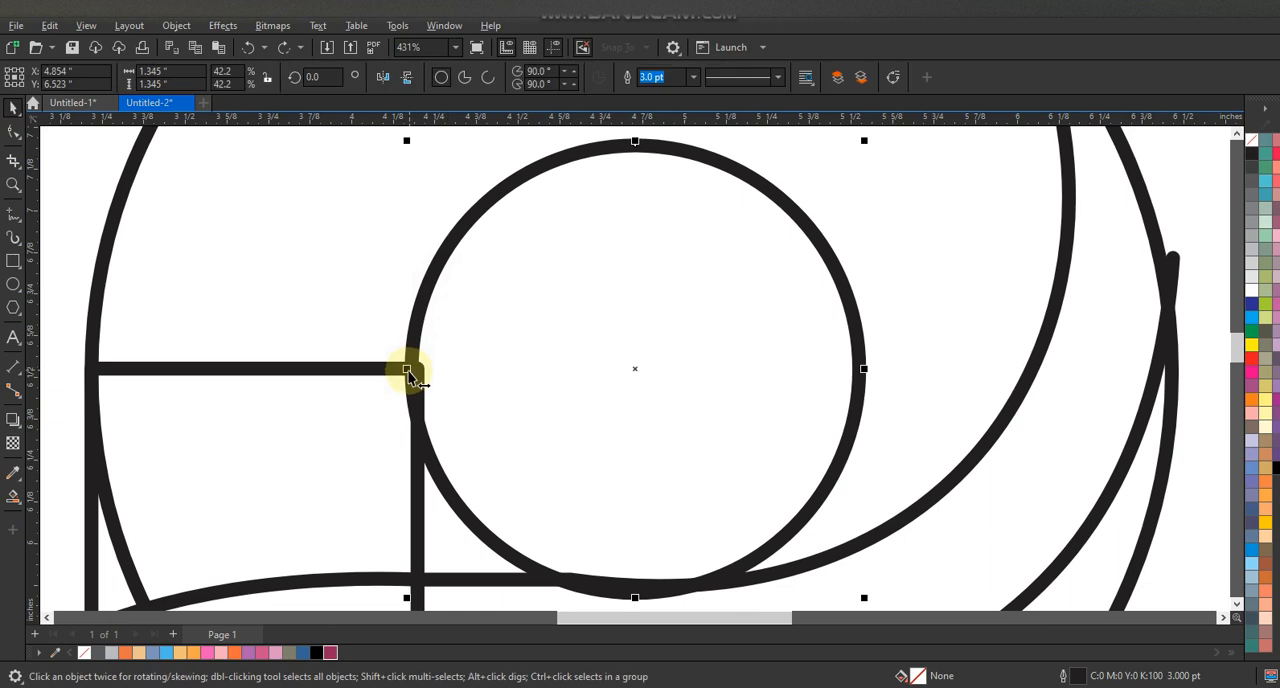
left_click(13, 494)
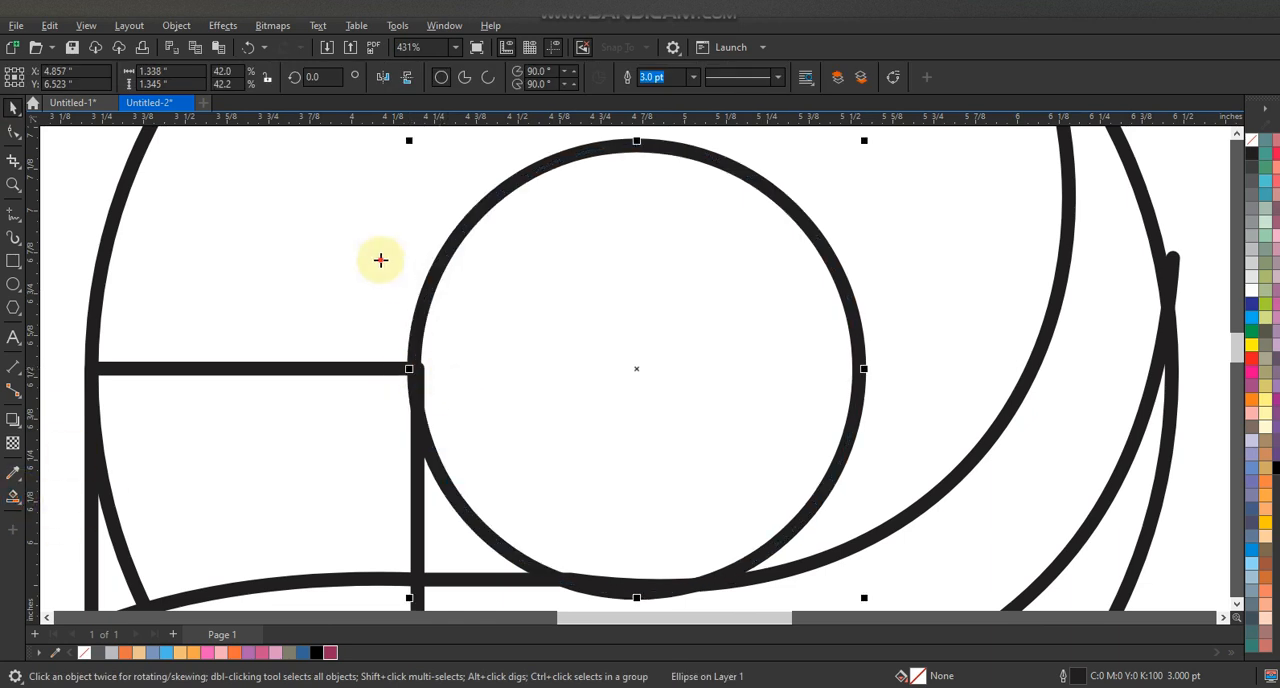
left_click(380, 262)
key("ctrl+z")
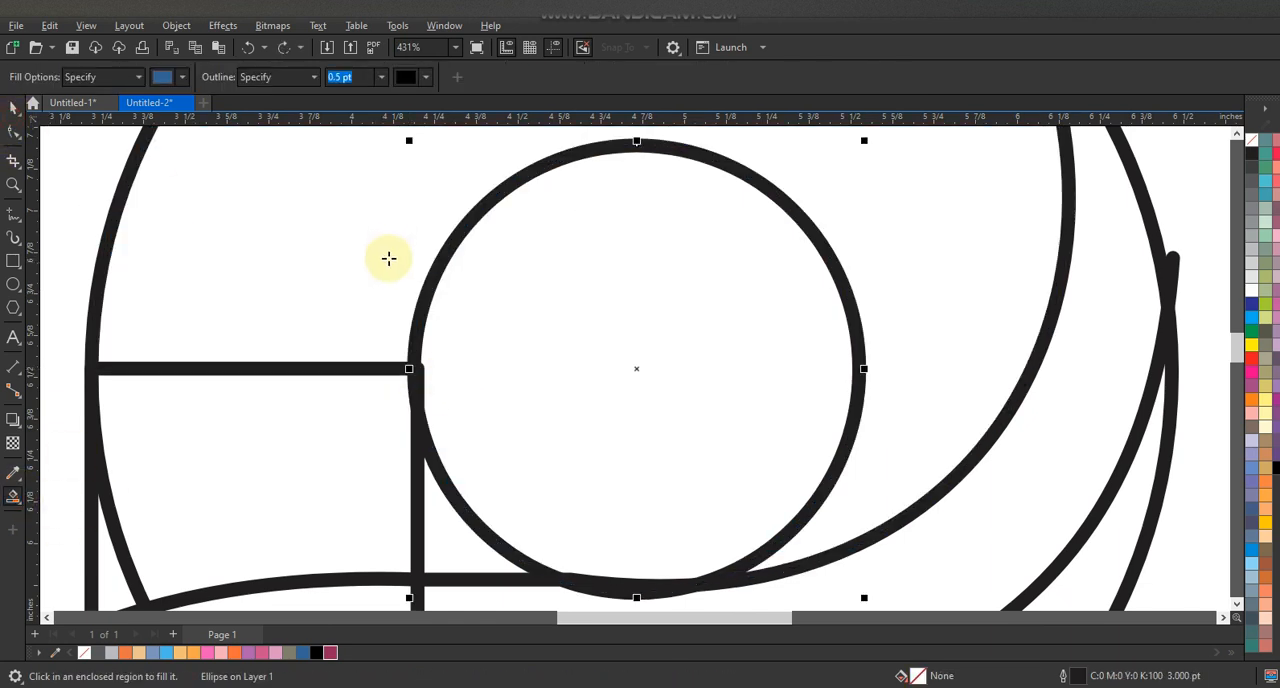
- Smart-fill the ring around the inner circle and the stem section below it with blue and a 0.5 pt outline
left_click(13, 107)
key("F3")
left_click(910, 407)
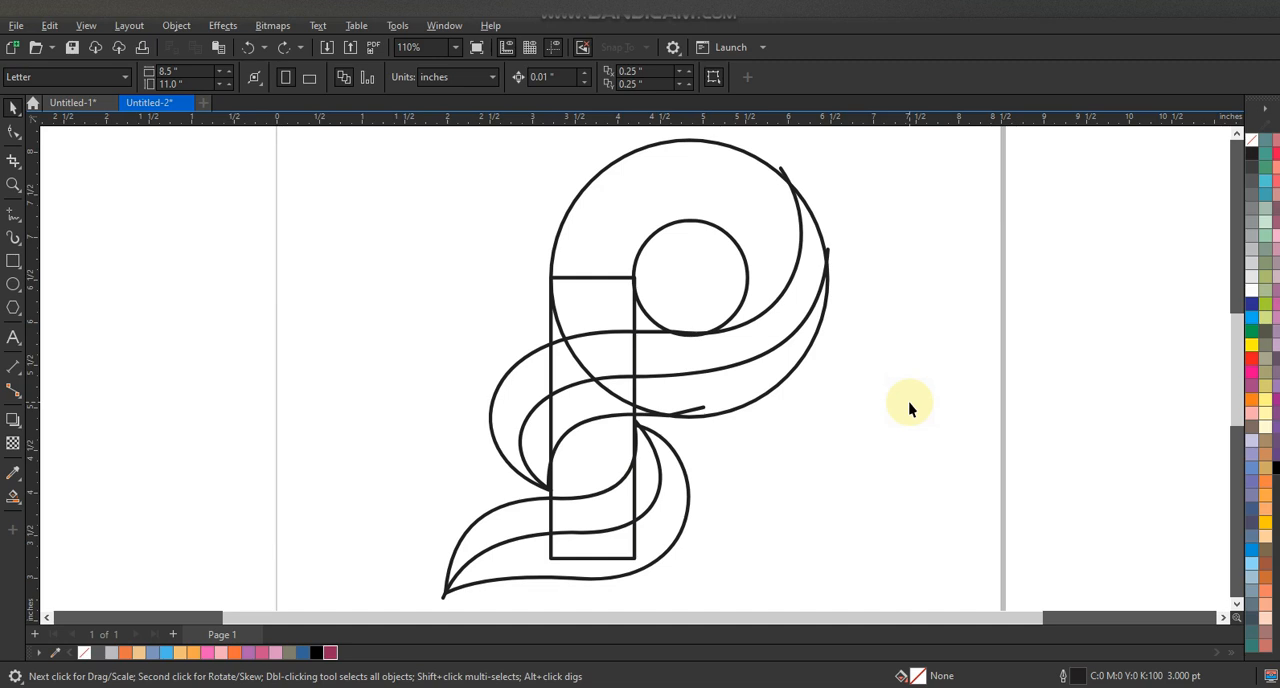
left_click(13, 494)
left_click(591, 311)
left_click(571, 333)
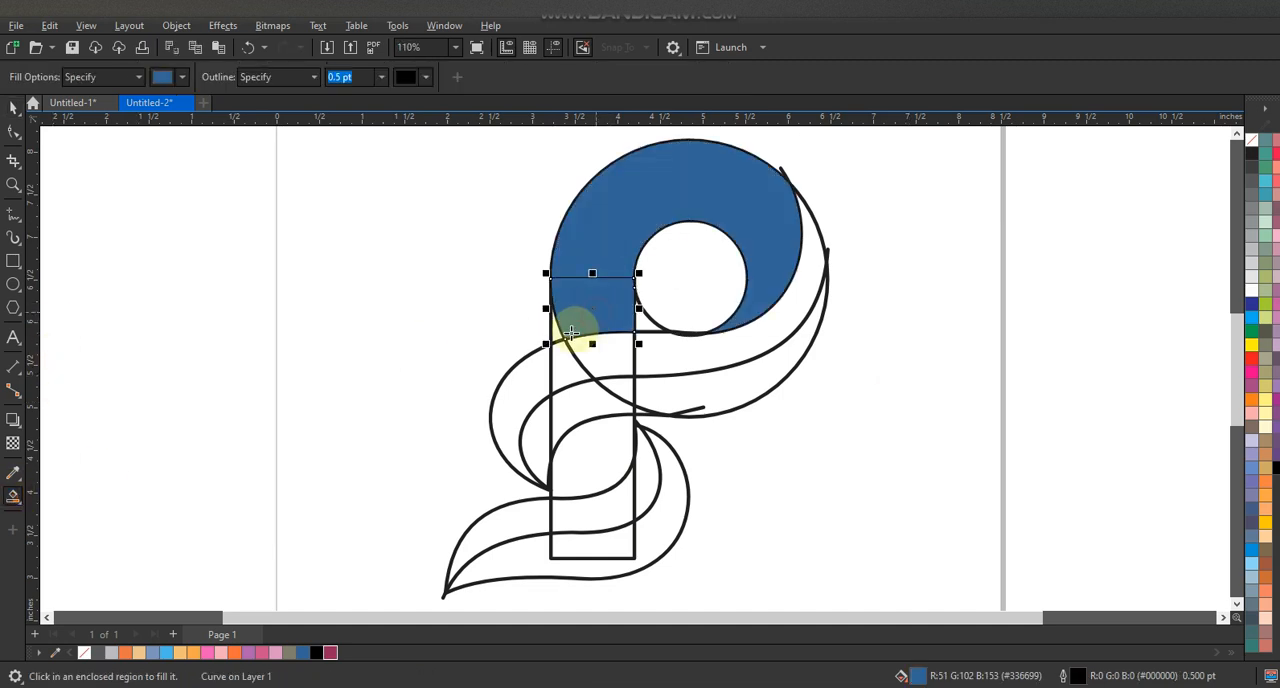
- Weld the blue ring and the stem pieces below it into one shape
left_click(13, 107)
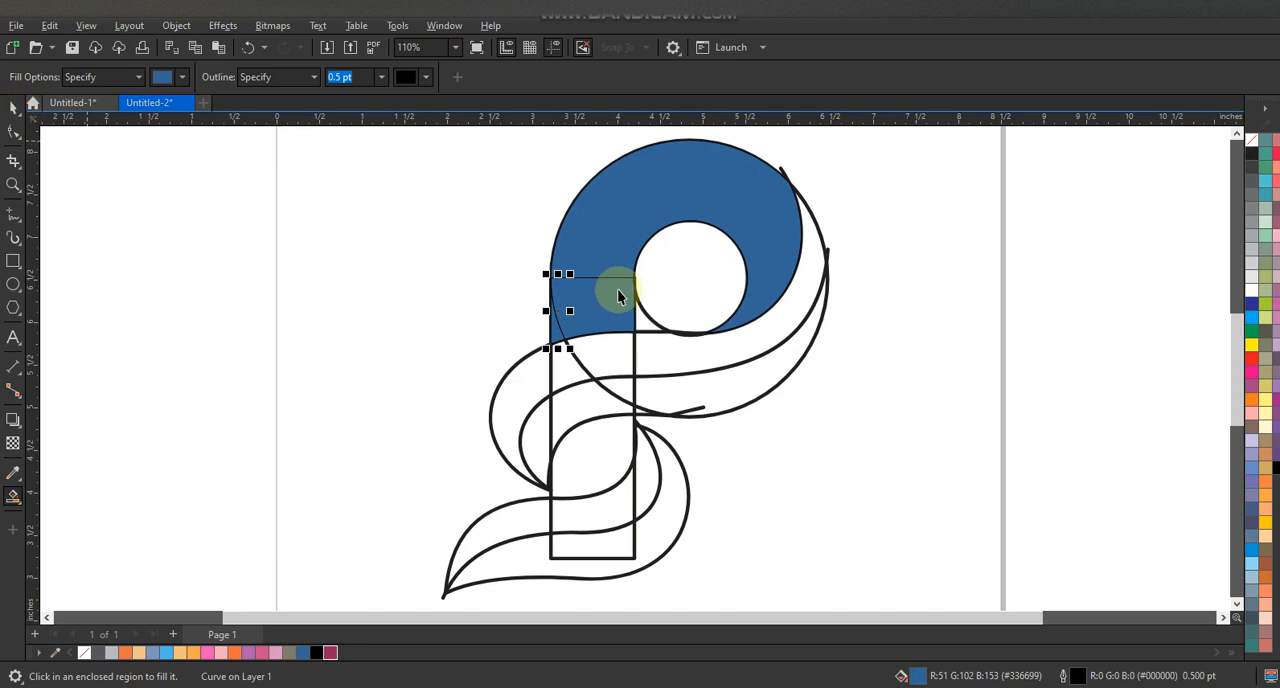
left_click(629, 212, "shift")
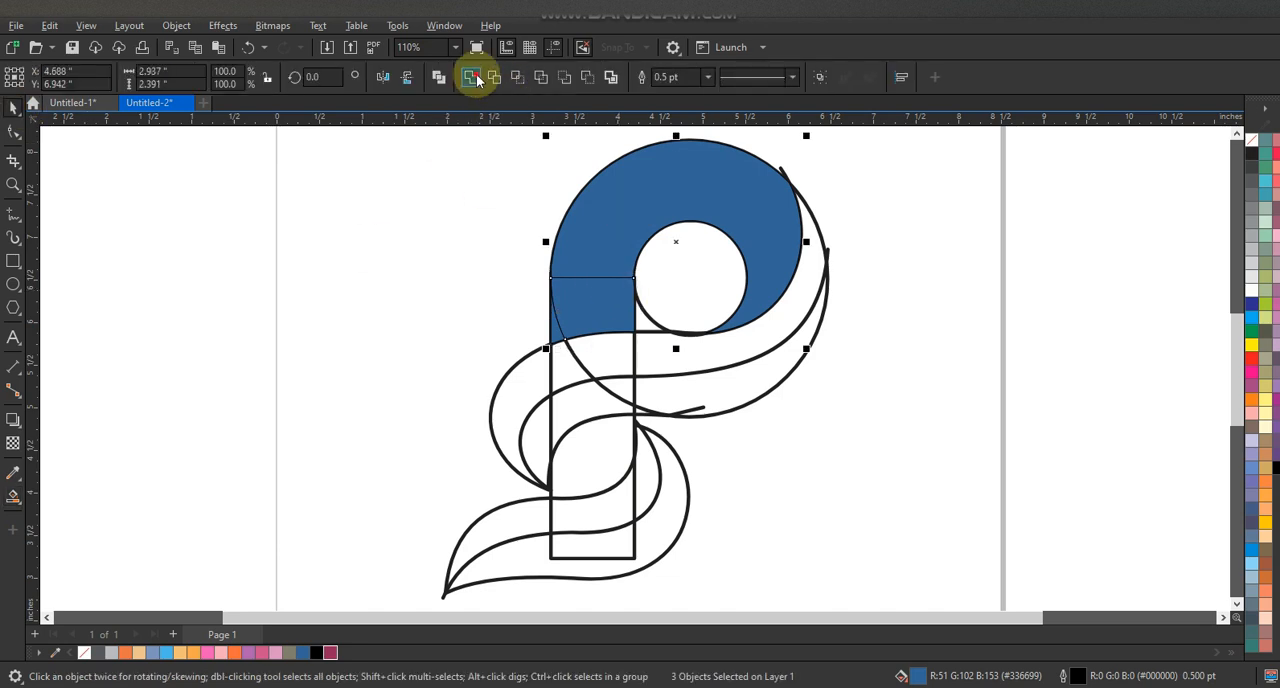
left_click(918, 392)
- Smart-fill every section of the upper leaf's upper half, from the ring's right edge to the leaf's lower left tip, in blue
left_click(13, 494)
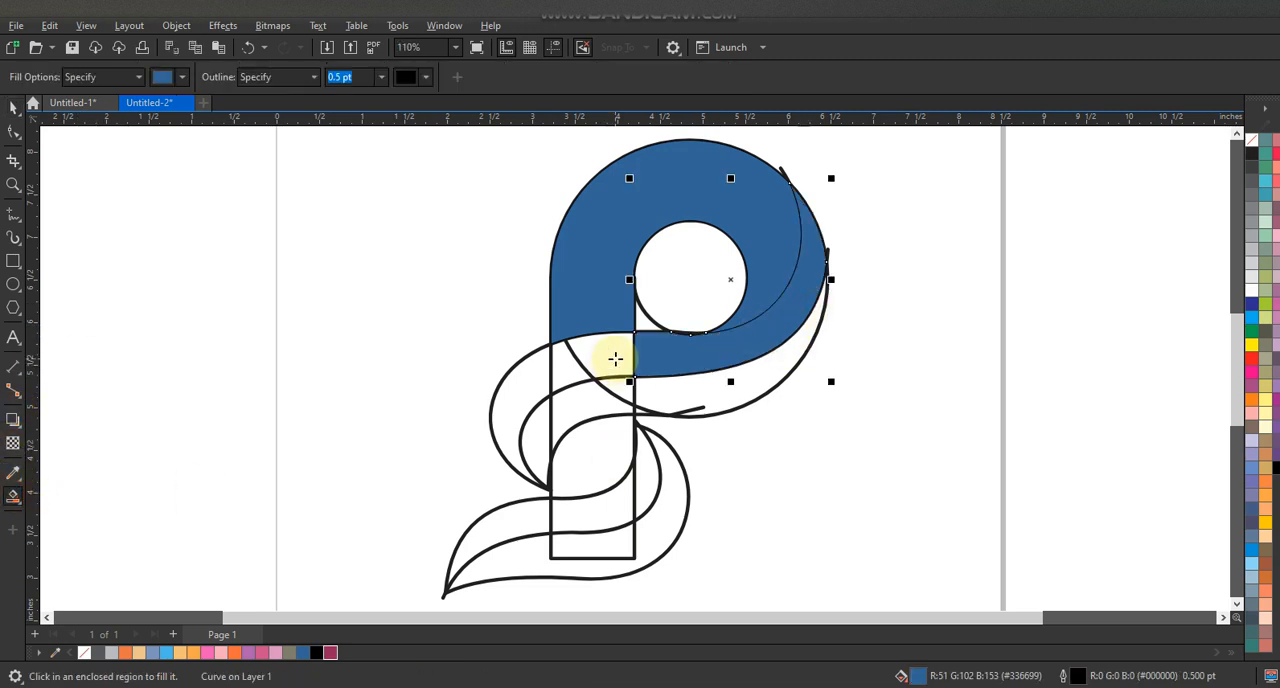
left_click(614, 358)
left_click(571, 369)
left_click(540, 388)
- Weld the four filled pieces of the upper leaf's upper half into one shape
left_click(13, 108)
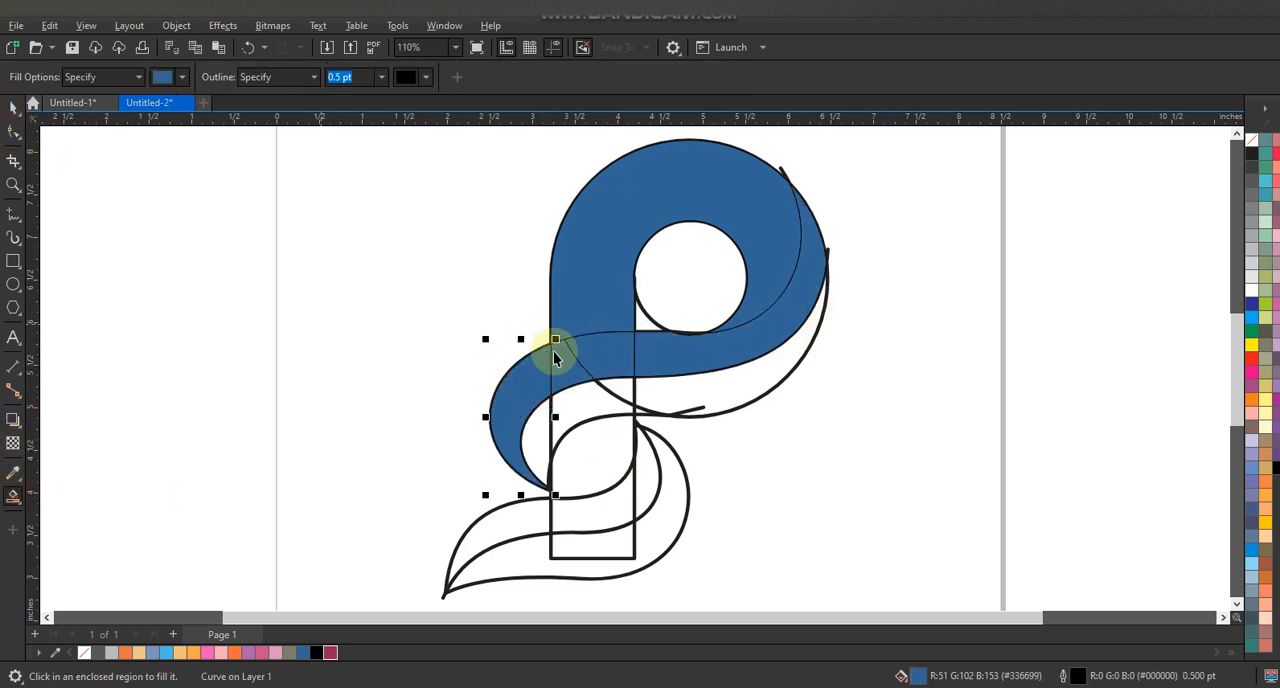
left_click(607, 354)
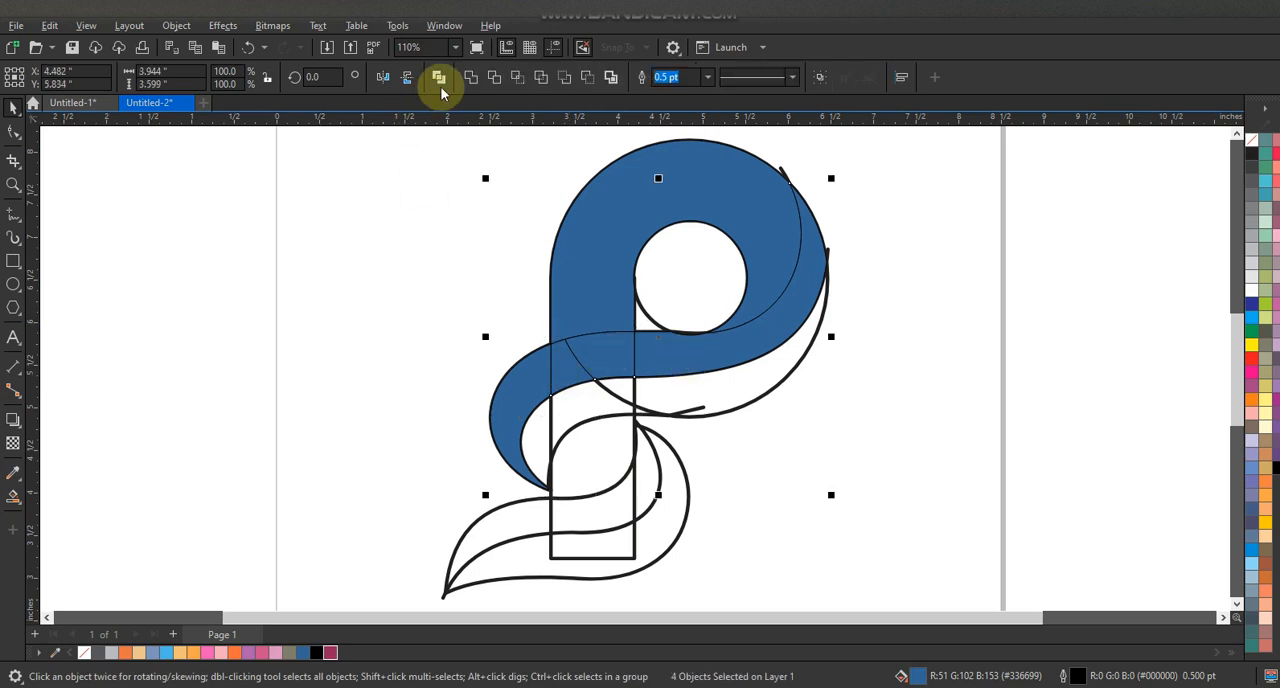
key("Delete")
- Smart-fill all sections of the upper leaf's lower half with the same blue
left_click(13, 498)
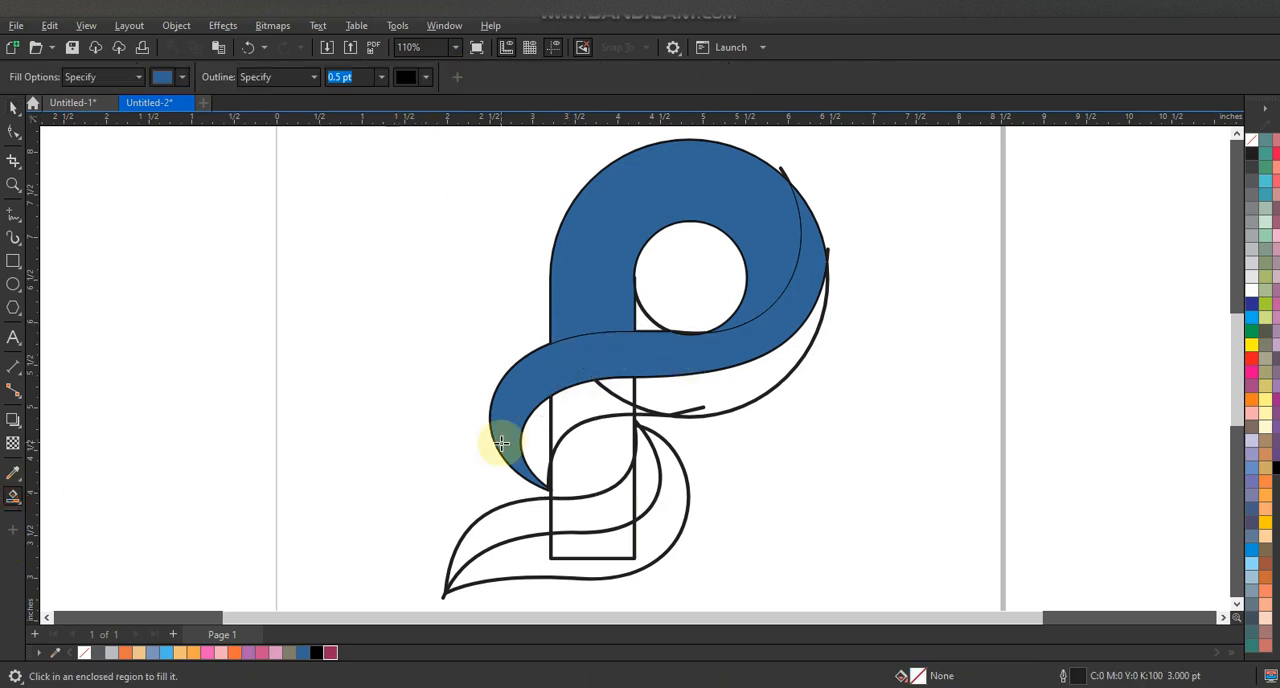
left_click(535, 454)
left_click(575, 415)
left_click(620, 388)
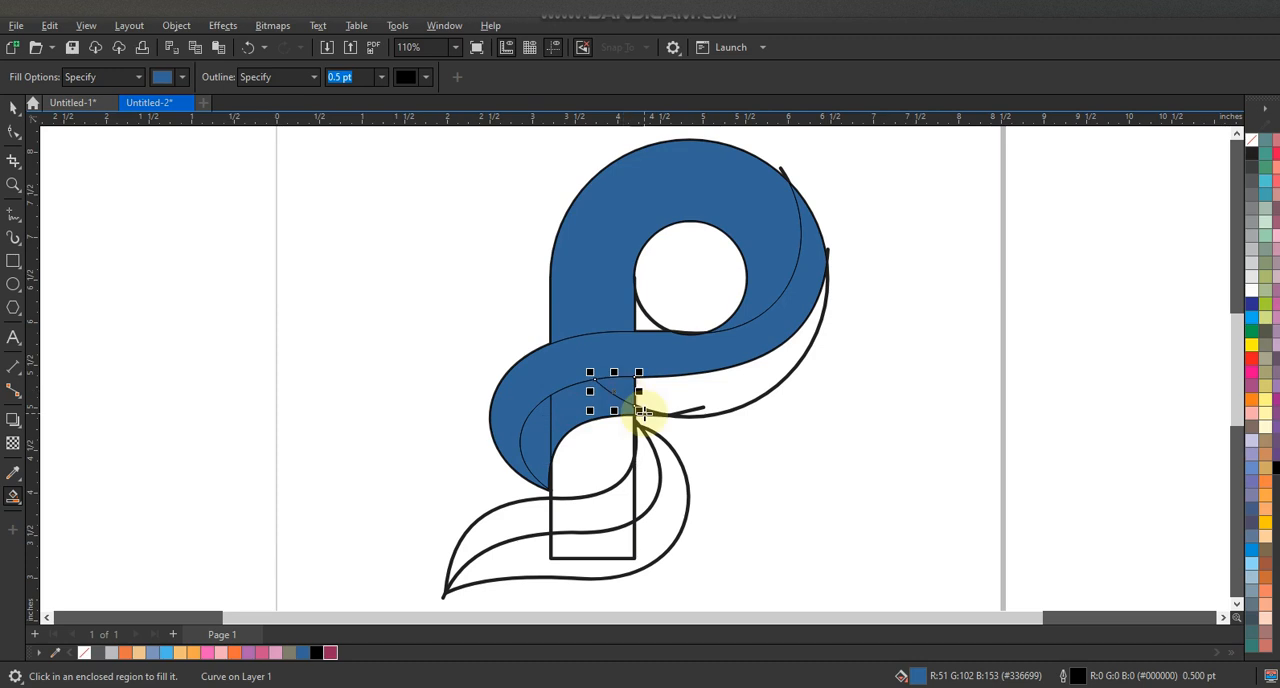
left_click(668, 402)
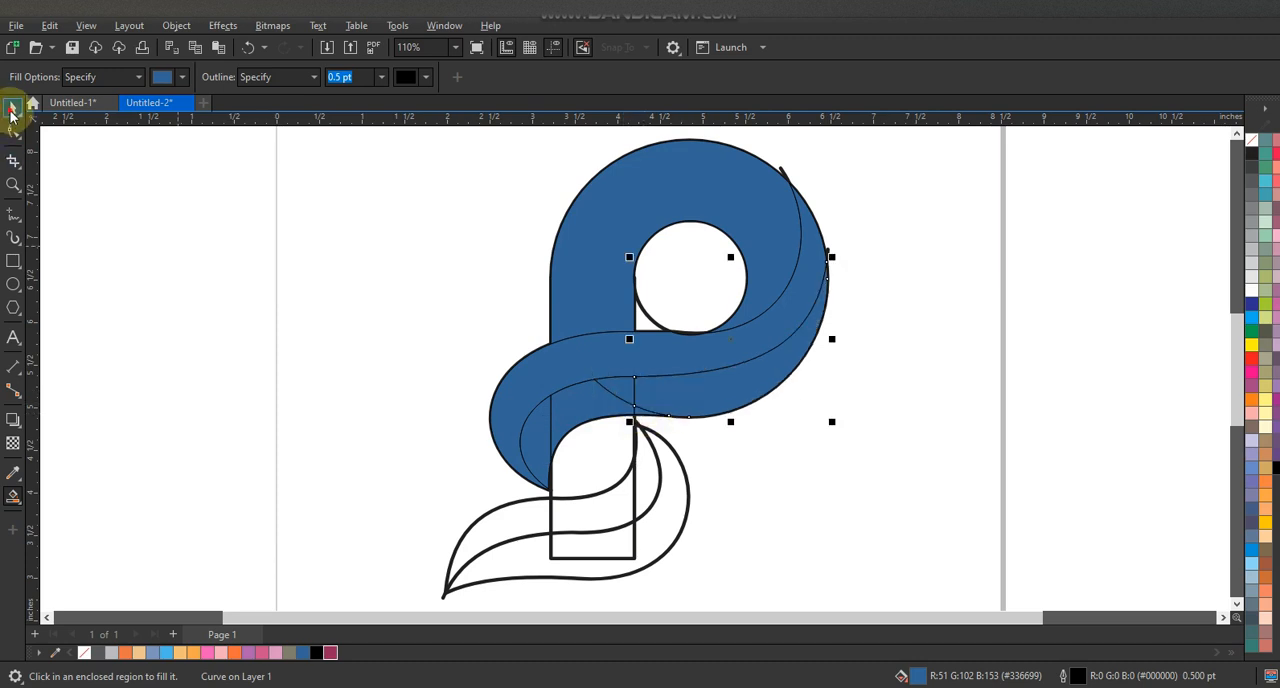
- Weld the five filled pieces of the upper leaf's lower half into one shape
key("space")
left_click(621, 395)
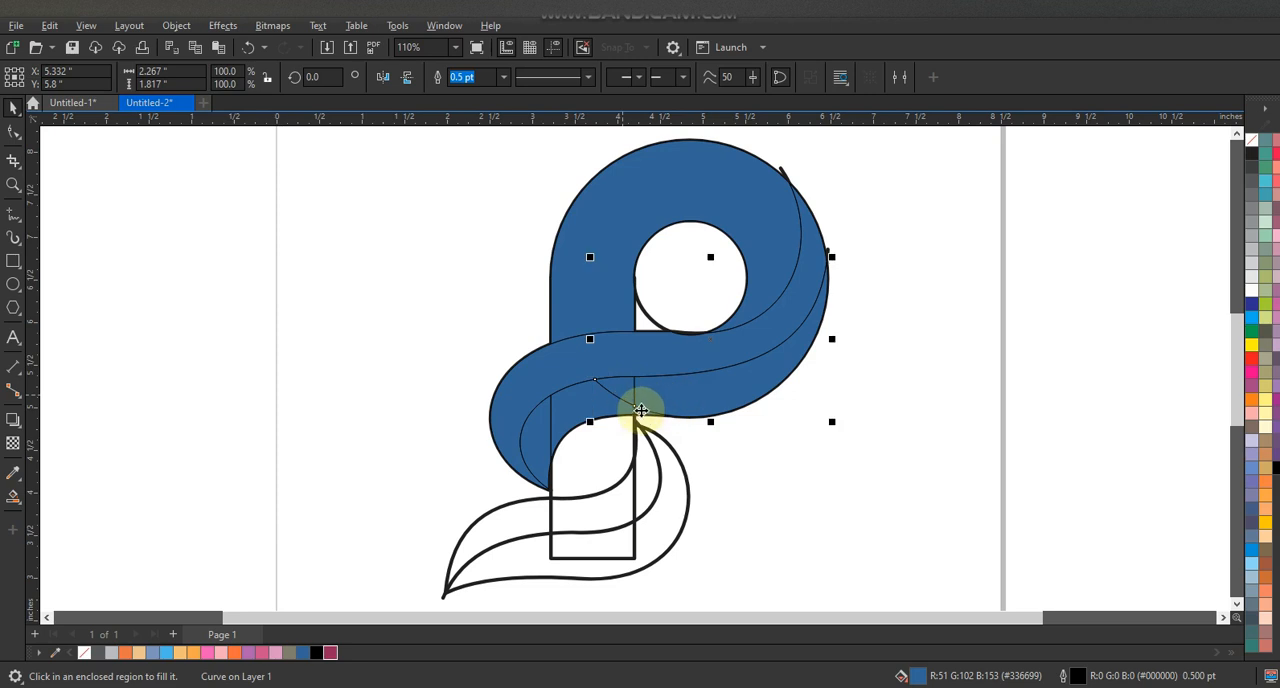
left_click(641, 410, "shift")
left_click(687, 393, "shift")
left_click(643, 412, "shift")
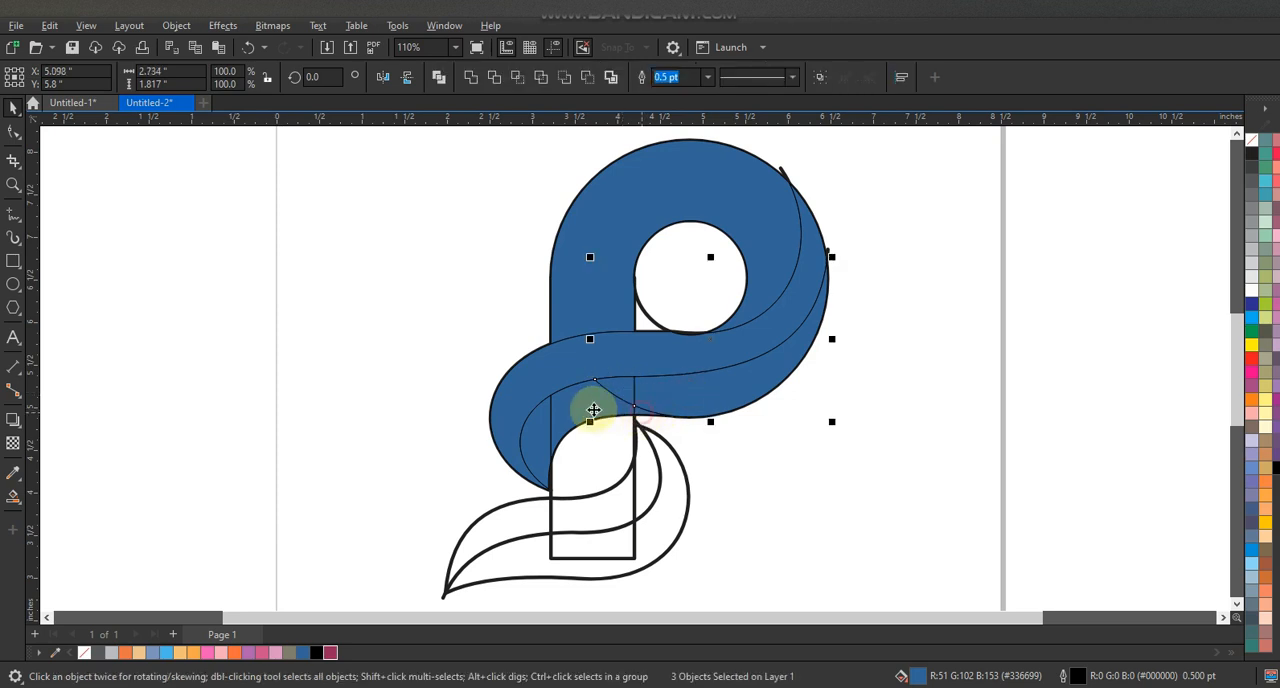
left_click(517, 434, "shift")
left_click(536, 446, "shift")
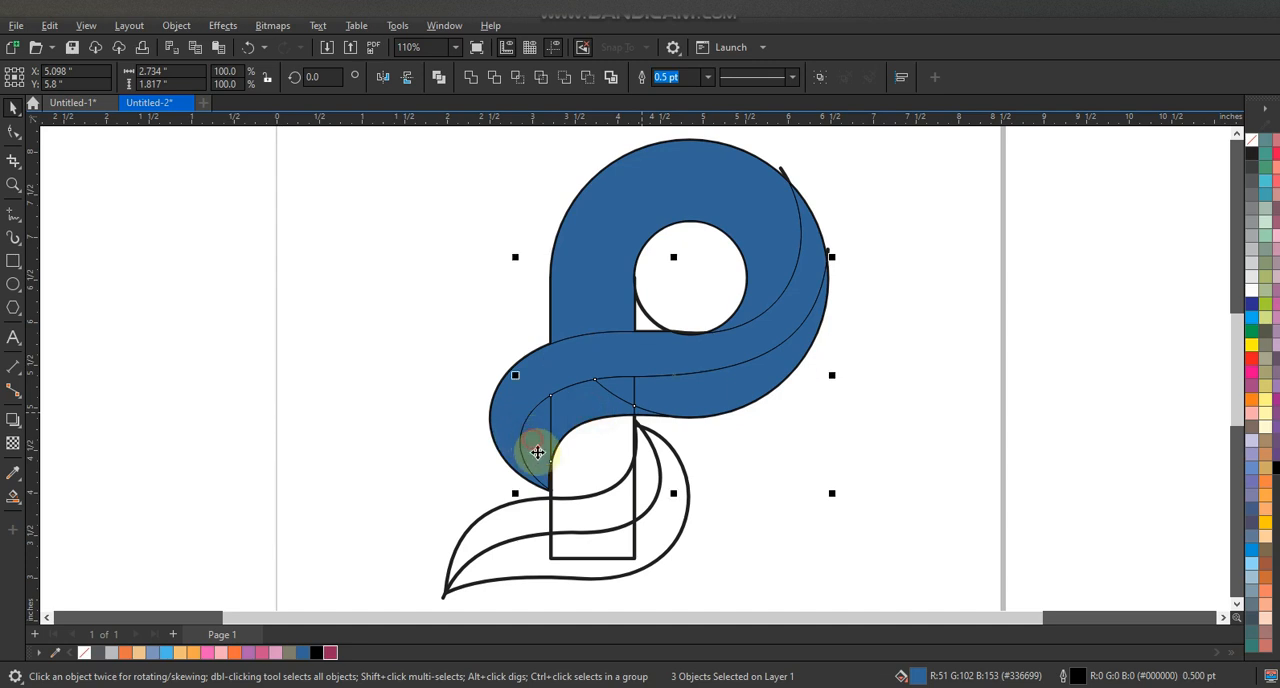
left_click(886, 400)
- Smart-fill the three sections of the lower leaf's upper half in blue
left_click(13, 496)
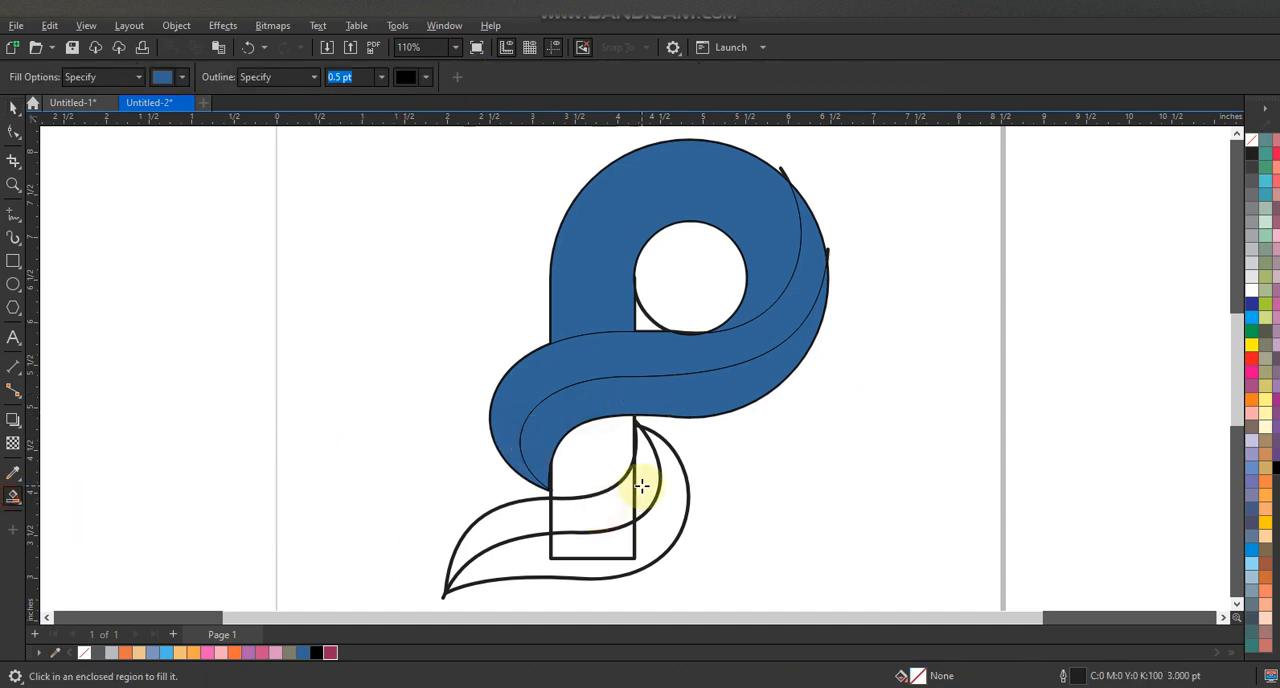
left_click(641, 486)
left_click(603, 508)
left_click(523, 523)
- Weld the filled pieces of the lower leaf's upper half into one shape
left_click(20, 107)
left_click(580, 513)
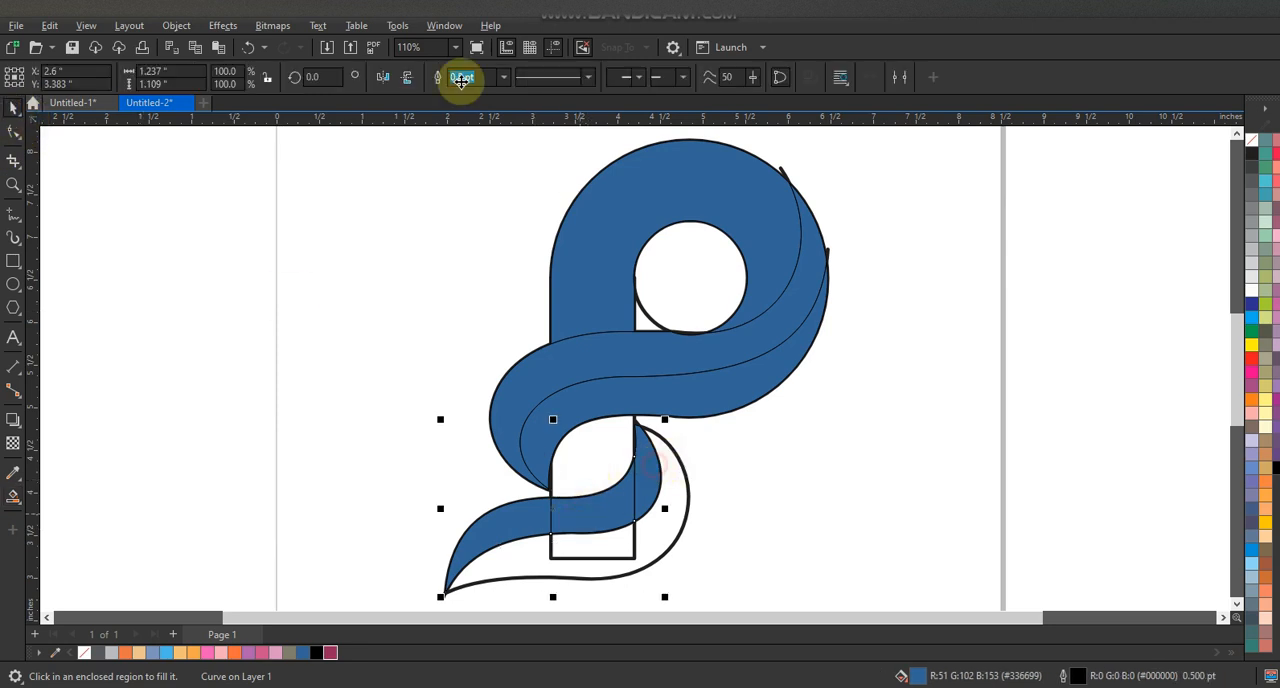
left_click(737, 405)
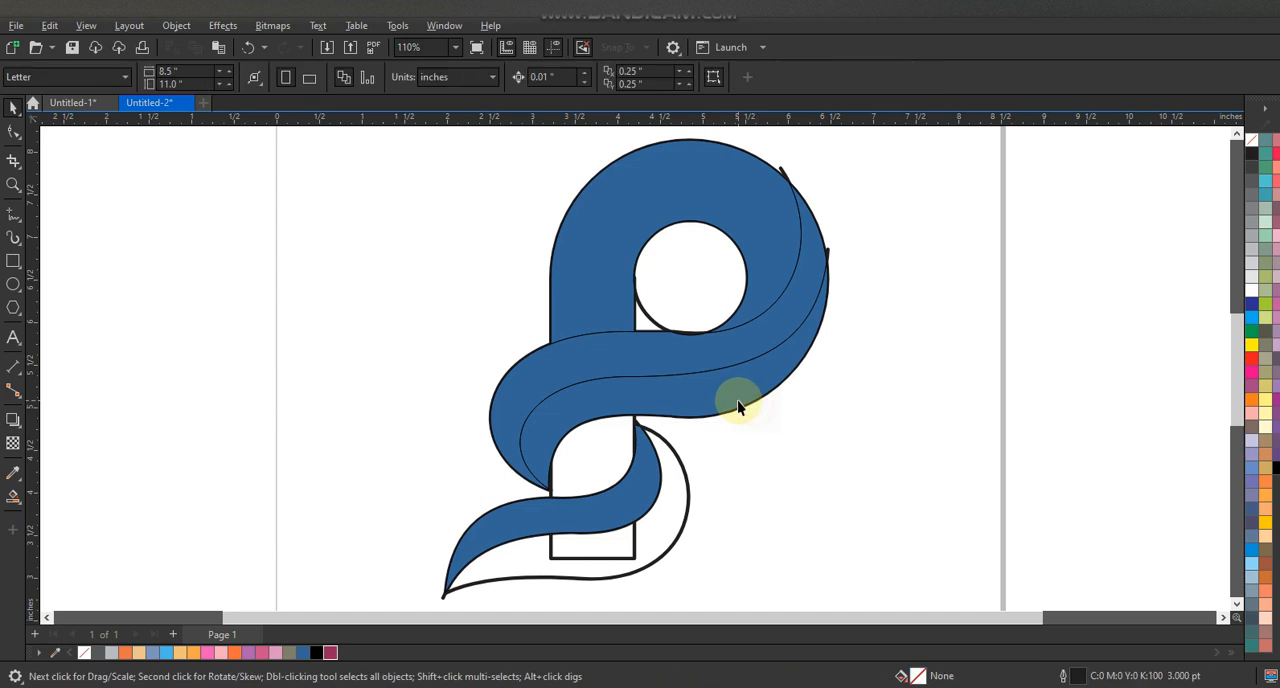
- Smart-fill the lower leaf's lower half and the rectangular gap inside it with blue
left_click(14, 492)
left_click(530, 567)
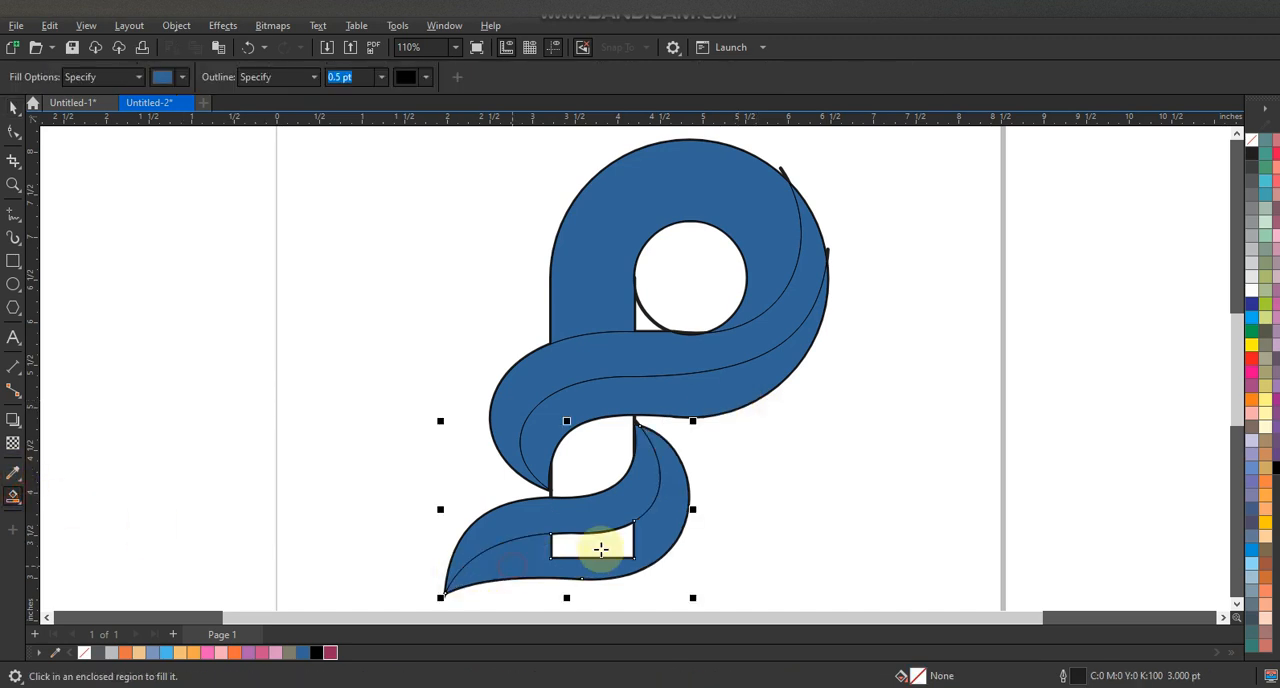
left_click(597, 545)
- Weld the two filled pieces of the lower leaf's lower half into one shape
left_click(677, 523, "shift")
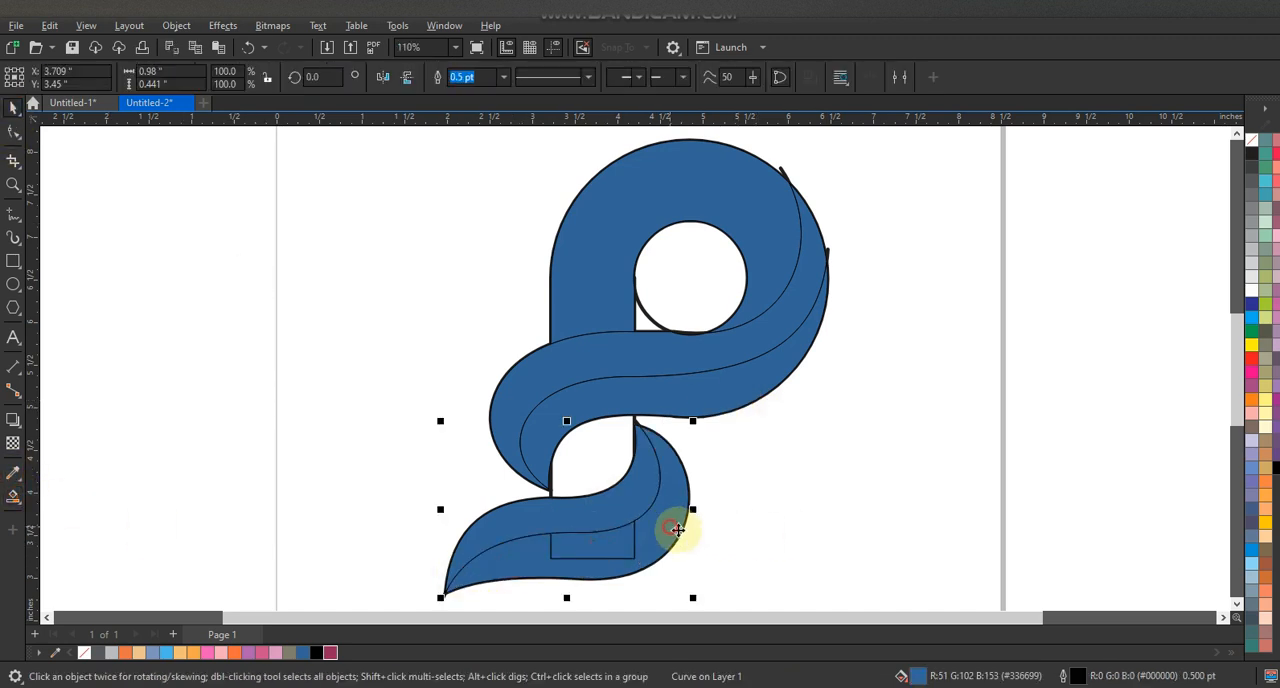
left_click(846, 479)
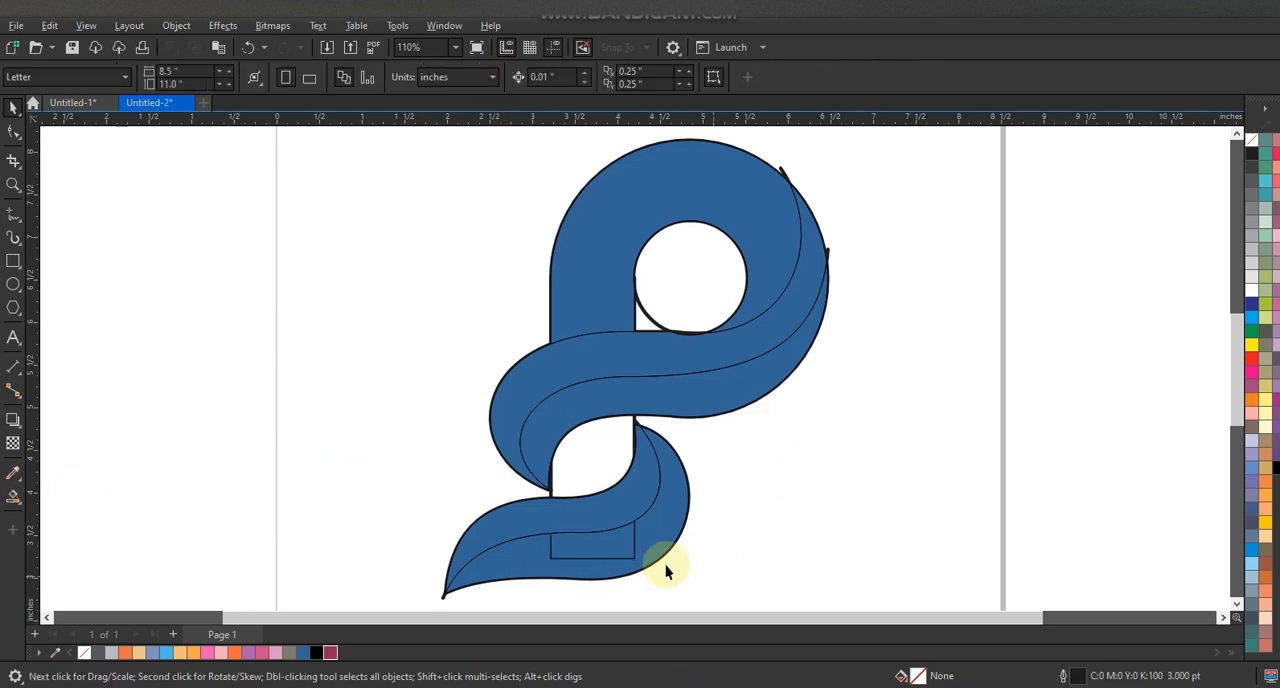
left_click(666, 529, "shift")
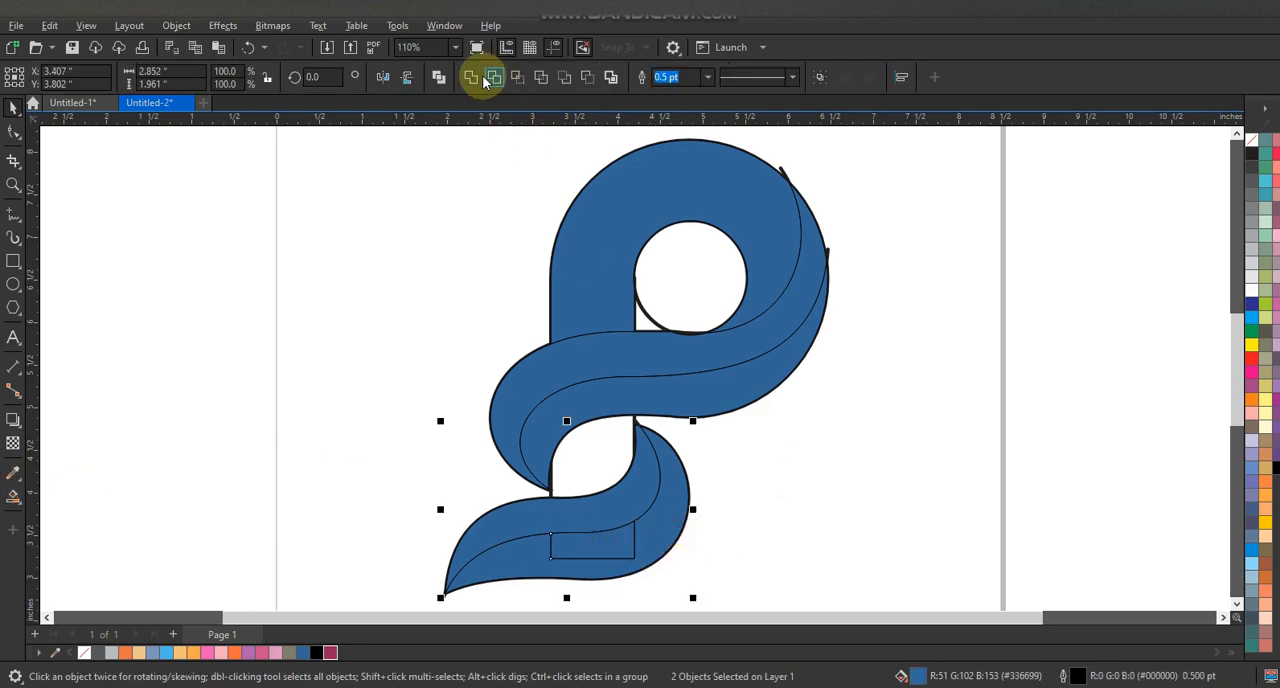
left_click(381, 365)
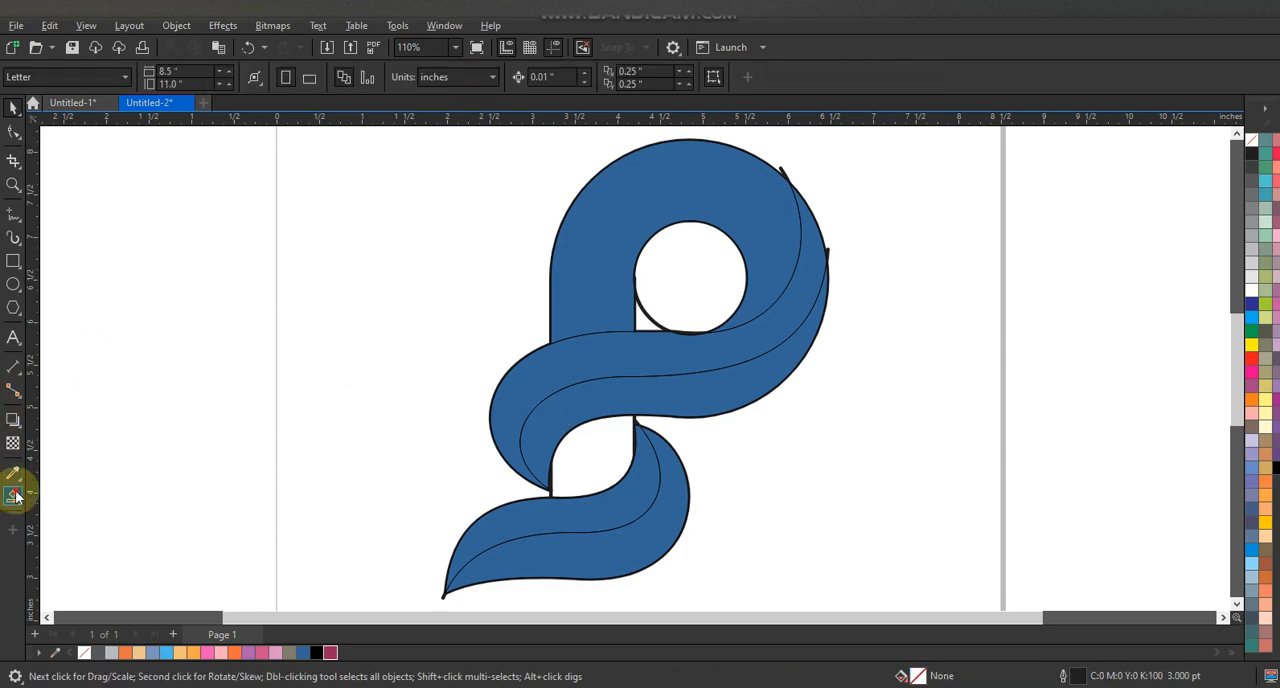
- Smart-fill the stem section between the upper and lower leaves with blue
left_click(15, 495)
left_click(608, 463)
left_click(12, 110)
left_click(203, 263)
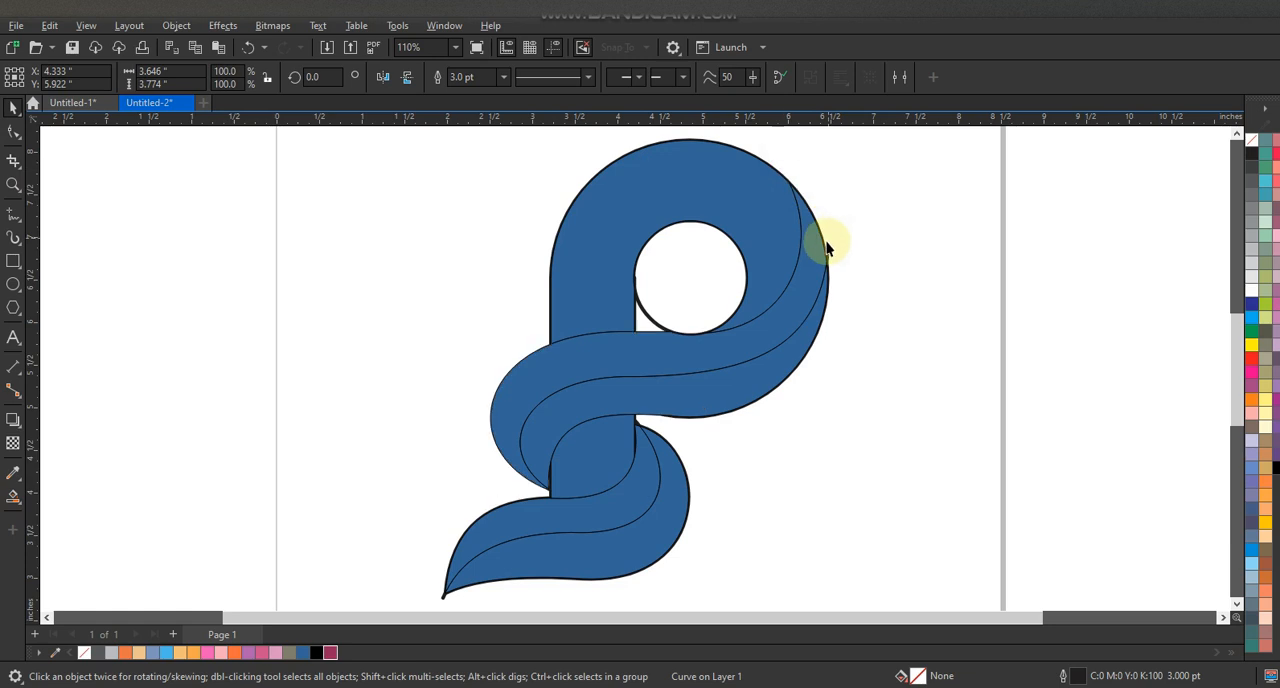
- Delete the 3 pt guide curves of the upper leaf, the inner circle and the stem
left_click(828, 252)
key("Delete")
left_click(650, 316)
key("Delete")
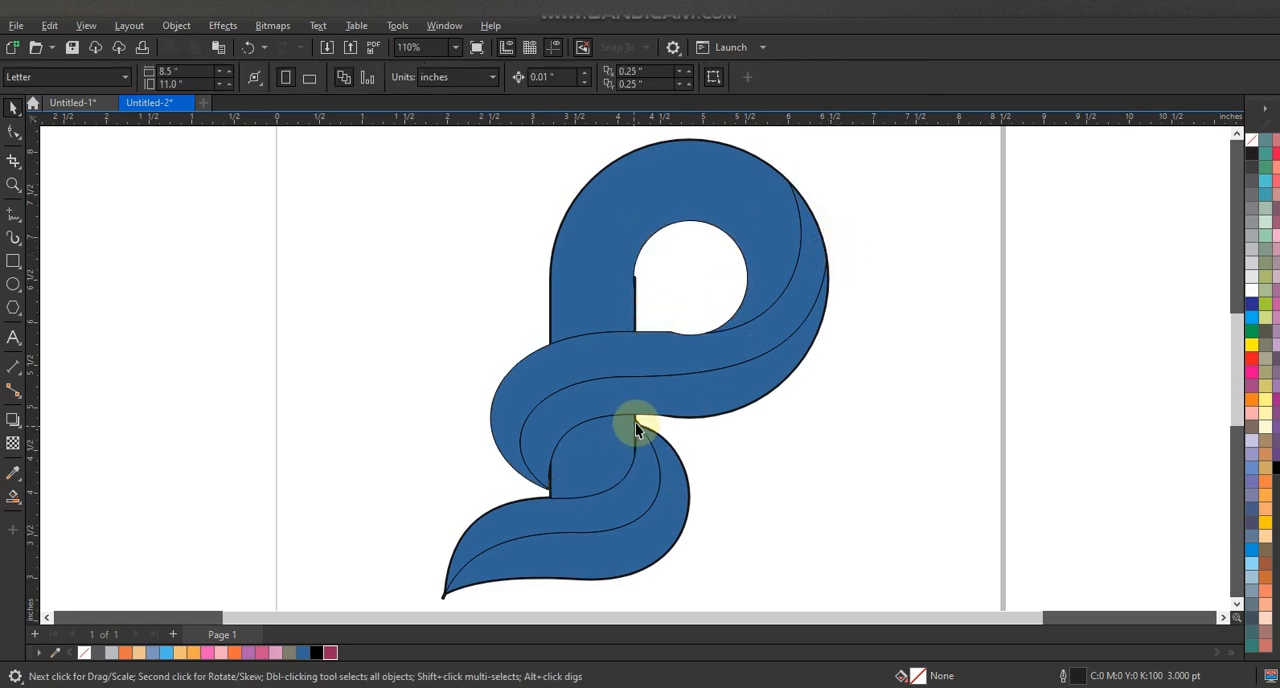
left_click(636, 277)
key("Delete")
- Delete the remaining 3 pt guide outlines of the outer circle and the lower leaf
left_click(572, 340)
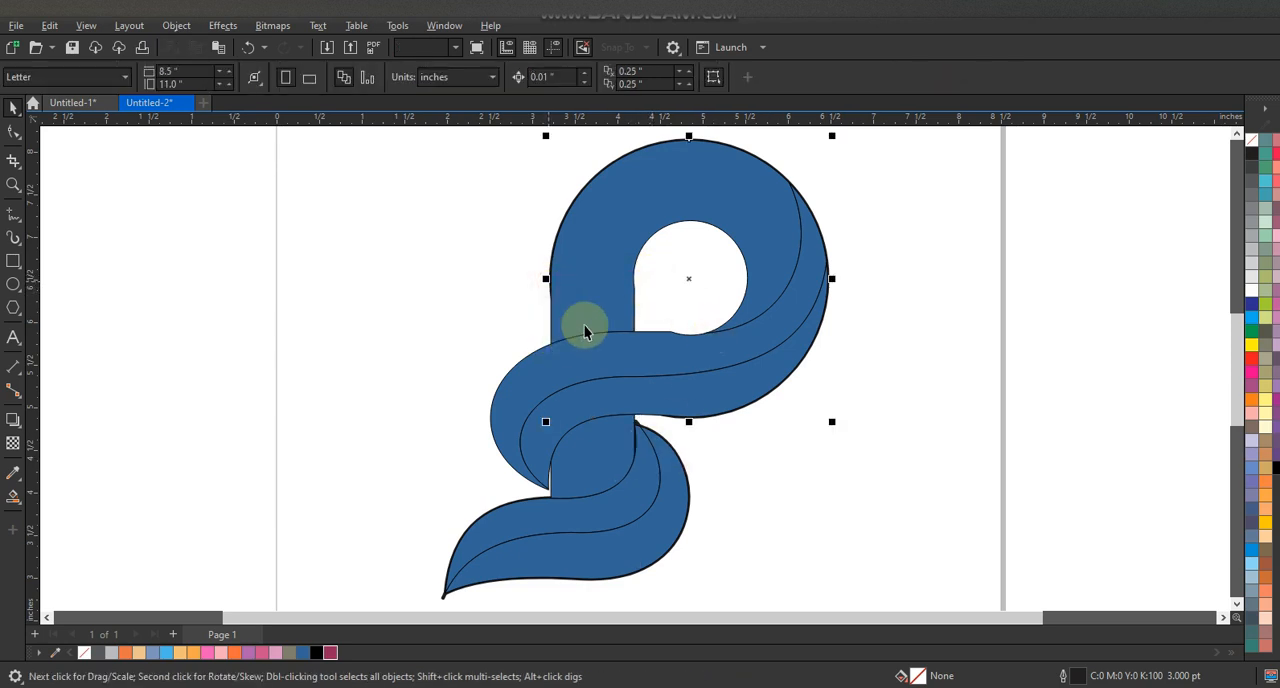
left_click(861, 238)
left_click(778, 172)
key("Delete")
left_click(637, 420)
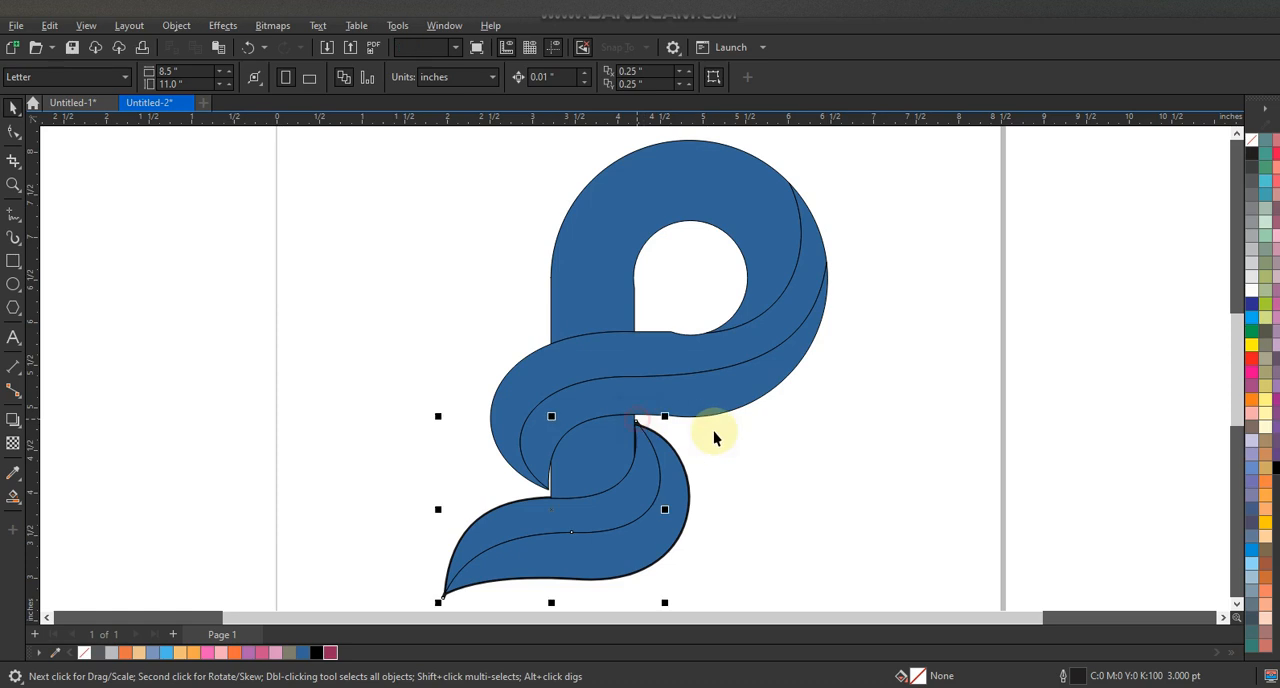
key("Delete")
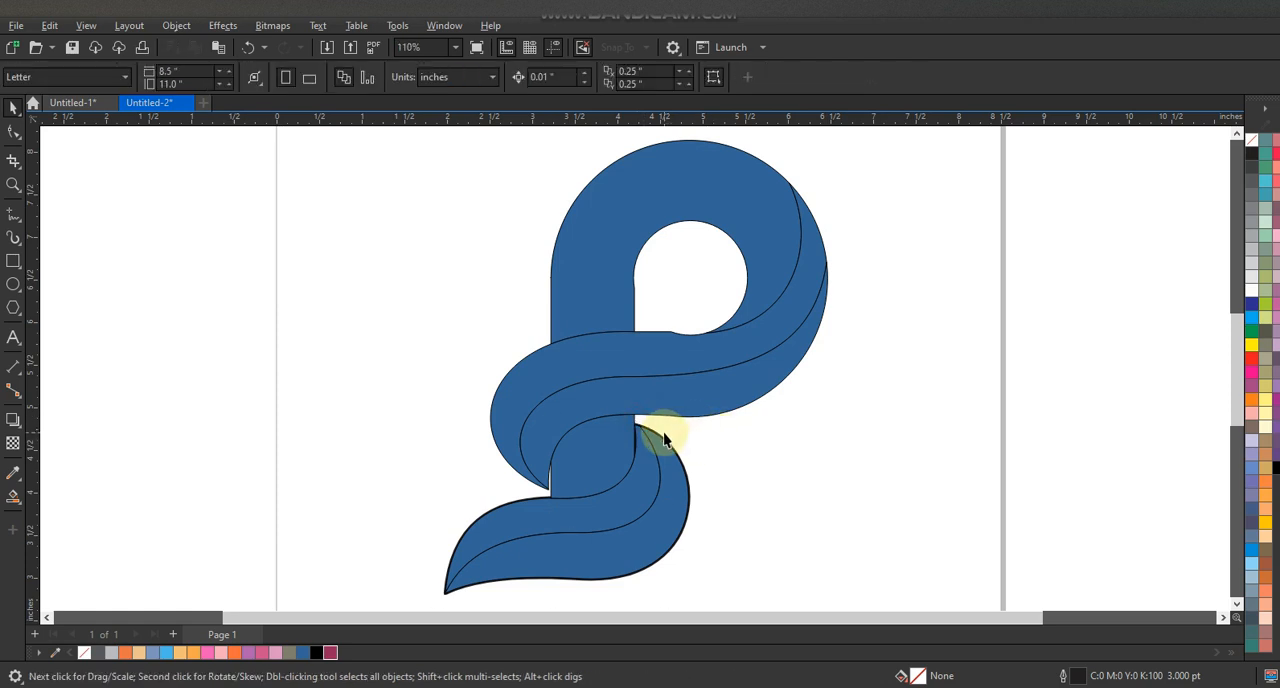
left_click(662, 438)
key("Delete")
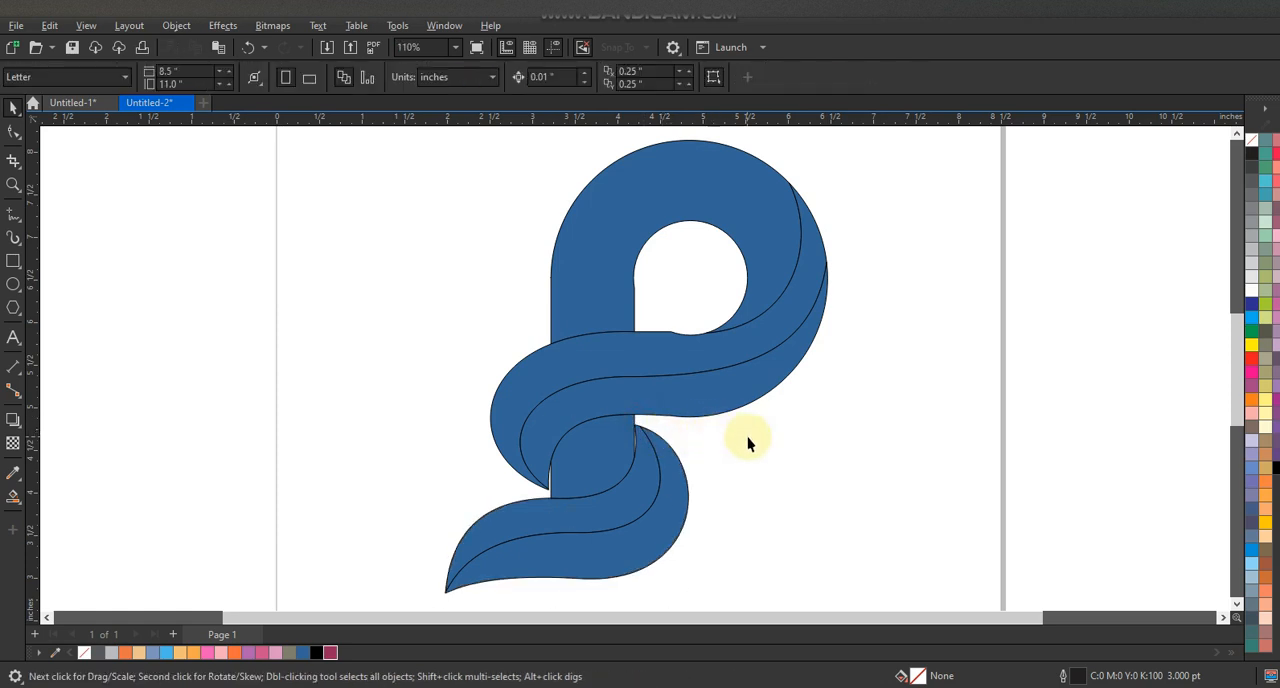
- Remove the surplus nodes from the upper leaf's edge below the round opening and from the stem's inner edge to smooth both shapes
left_click(699, 347)
left_click(14, 131)
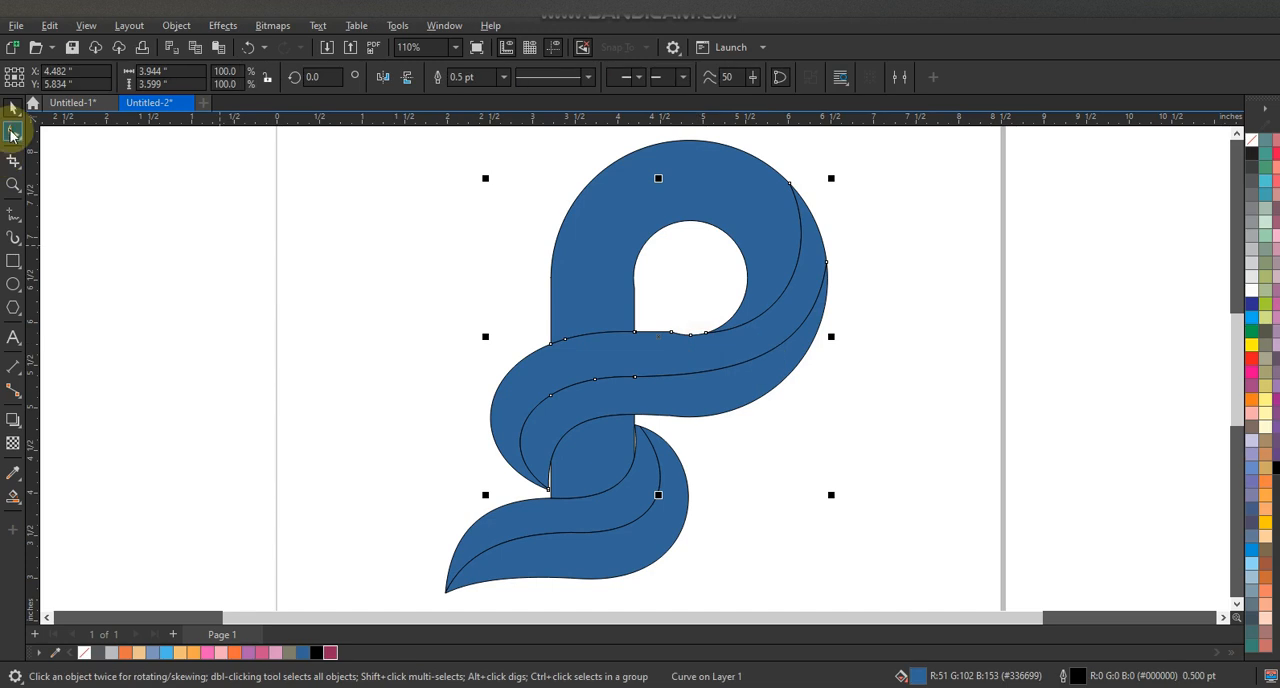
left_click(686, 330)
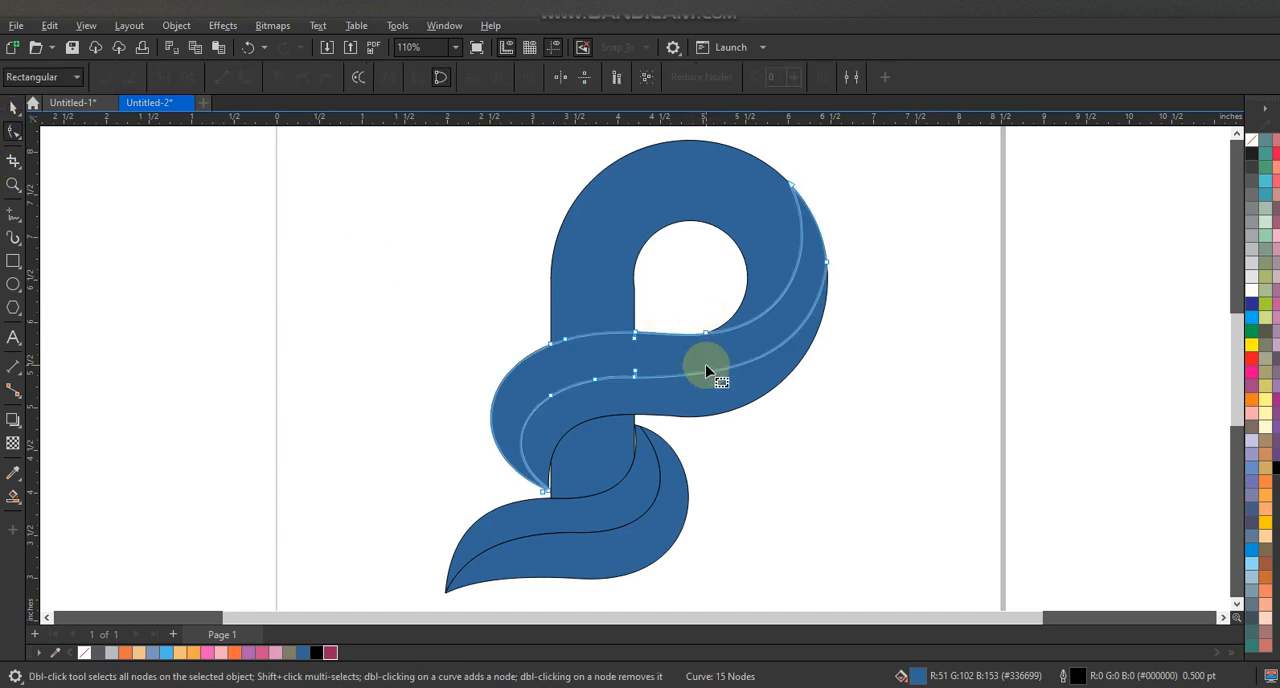
left_click(589, 300)
left_click_drag(651, 274, 632, 296)
left_click(14, 107)
left_click(151, 277)
- Apply a fountain fill to the P body from dark magenta at the stem through pink at 47% to light pink at the top
left_click(562, 289)
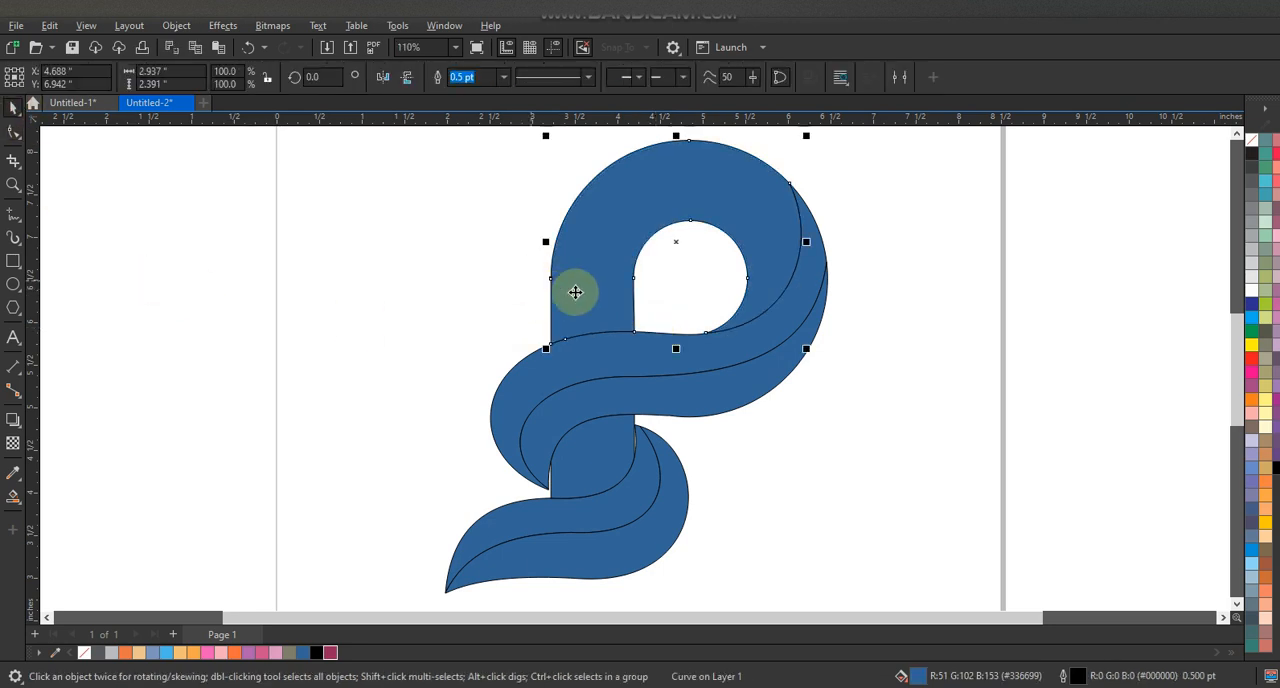
left_click(331, 652)
key("g")
left_click_drag(605, 328, 660, 228)
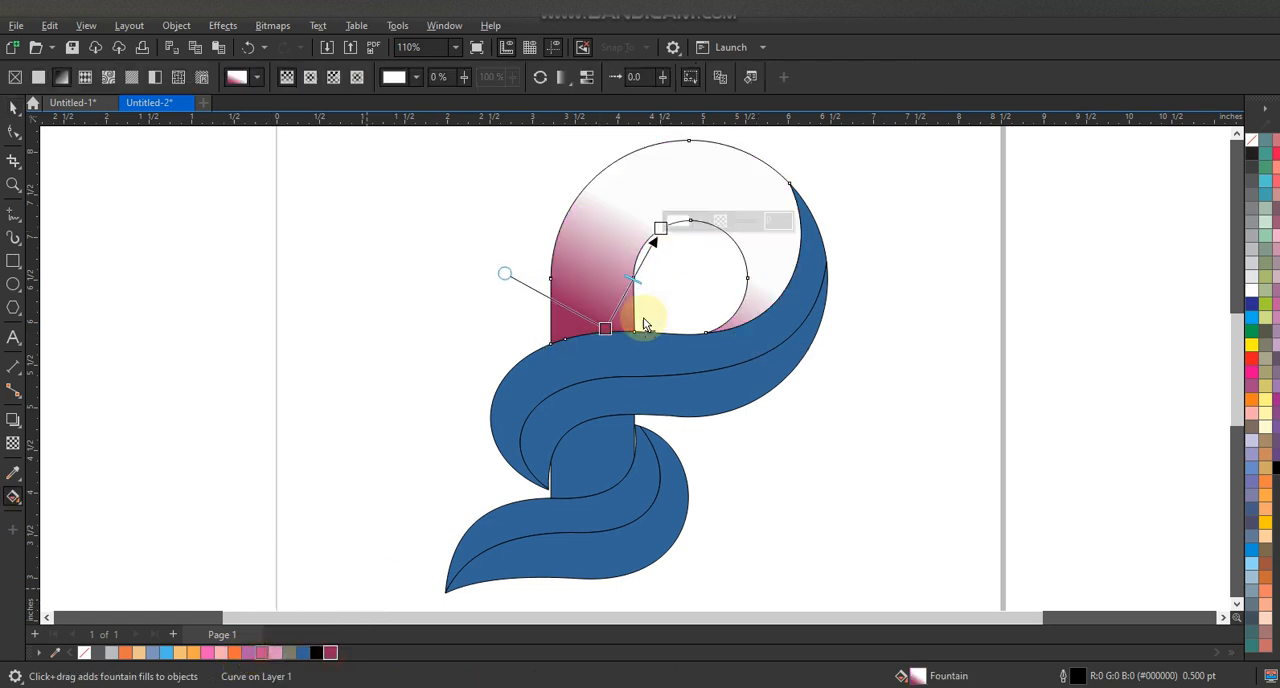
left_click_drag(276, 652, 709, 171)
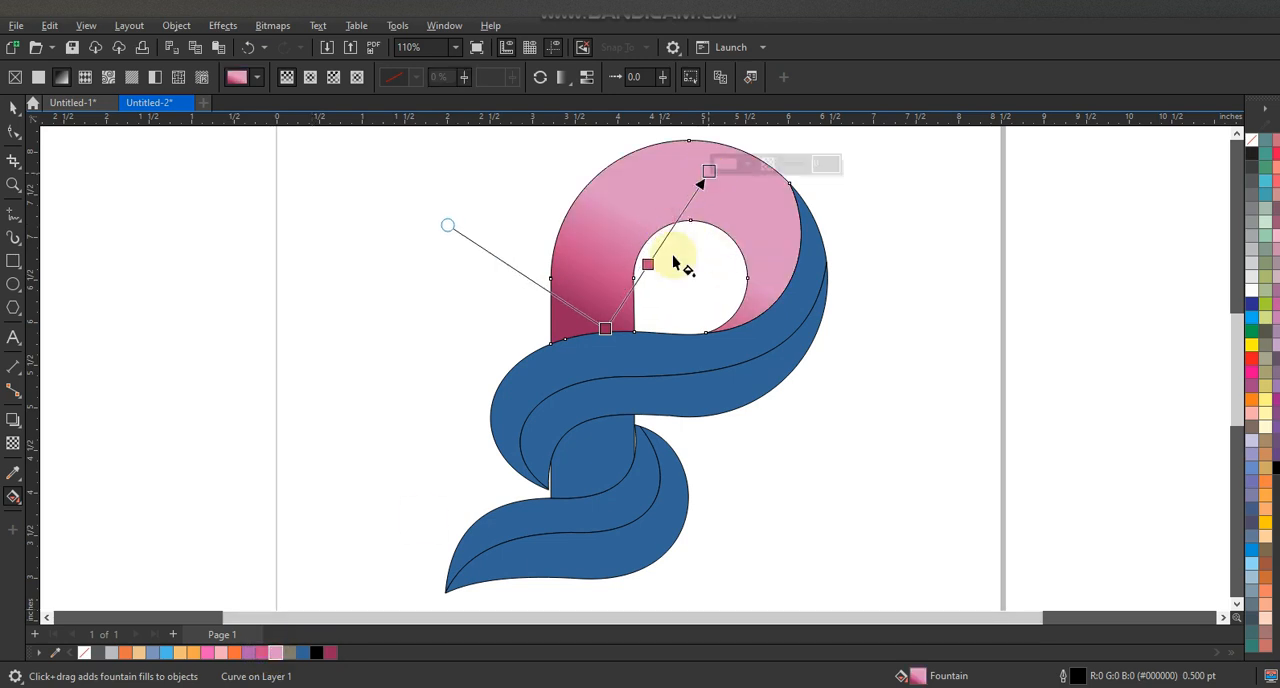
left_click_drag(648, 265, 654, 255)
left_click(14, 107)
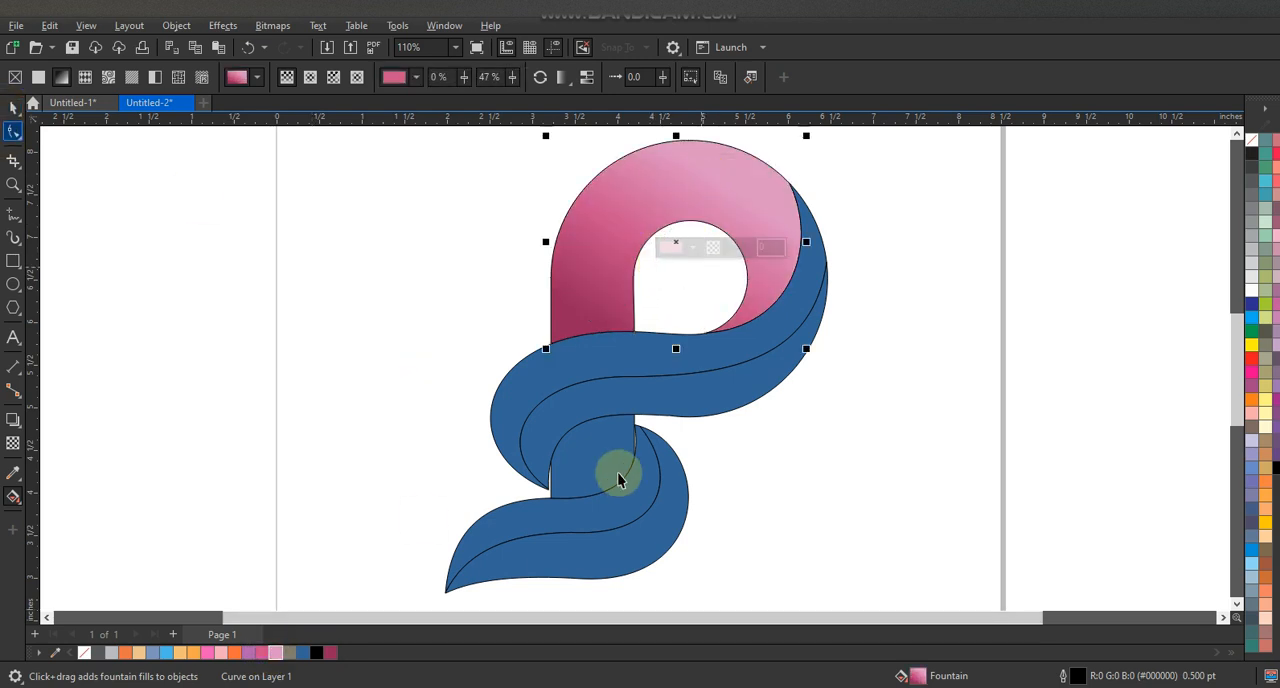
- Fill the stem section between the leaves with dark magenta and the upper leaf's upper half with light blue
left_click(623, 485)
left_click(330, 654)
left_click(770, 333)
left_click(165, 652)
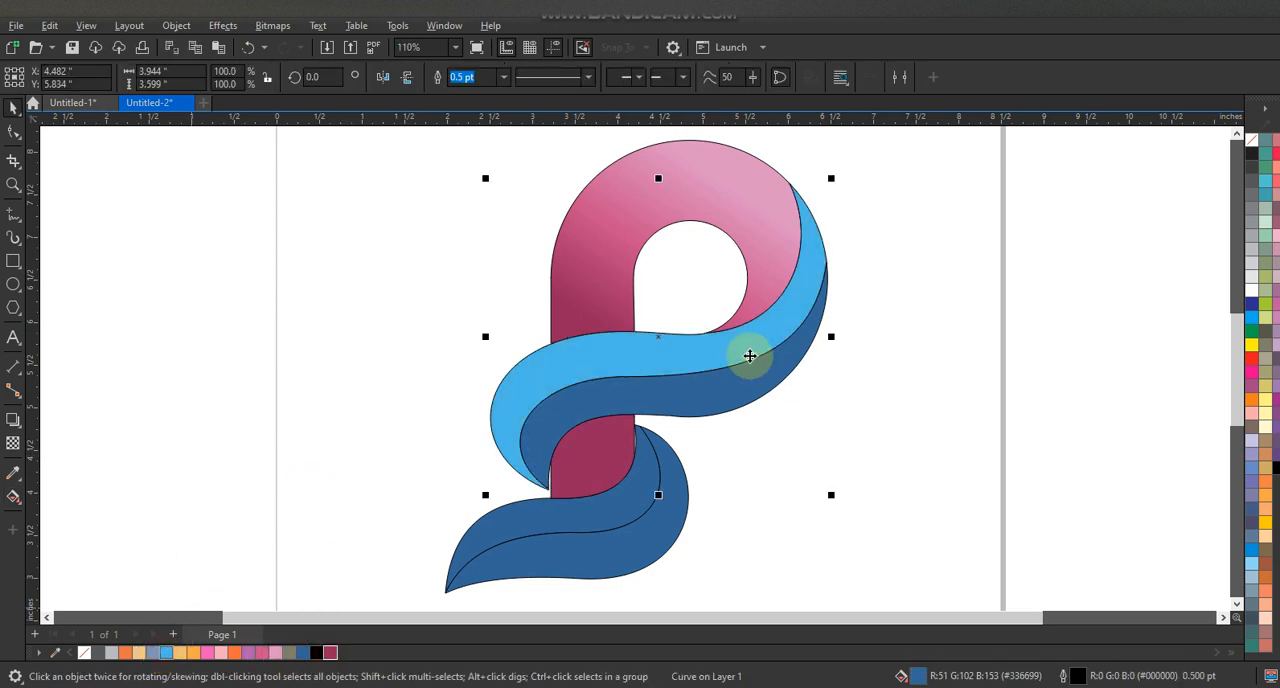
- Apply a fountain fill along the upper leaf's upper half from light blue through light orange to orange
key("g")
left_click_drag(805, 294, 522, 453)
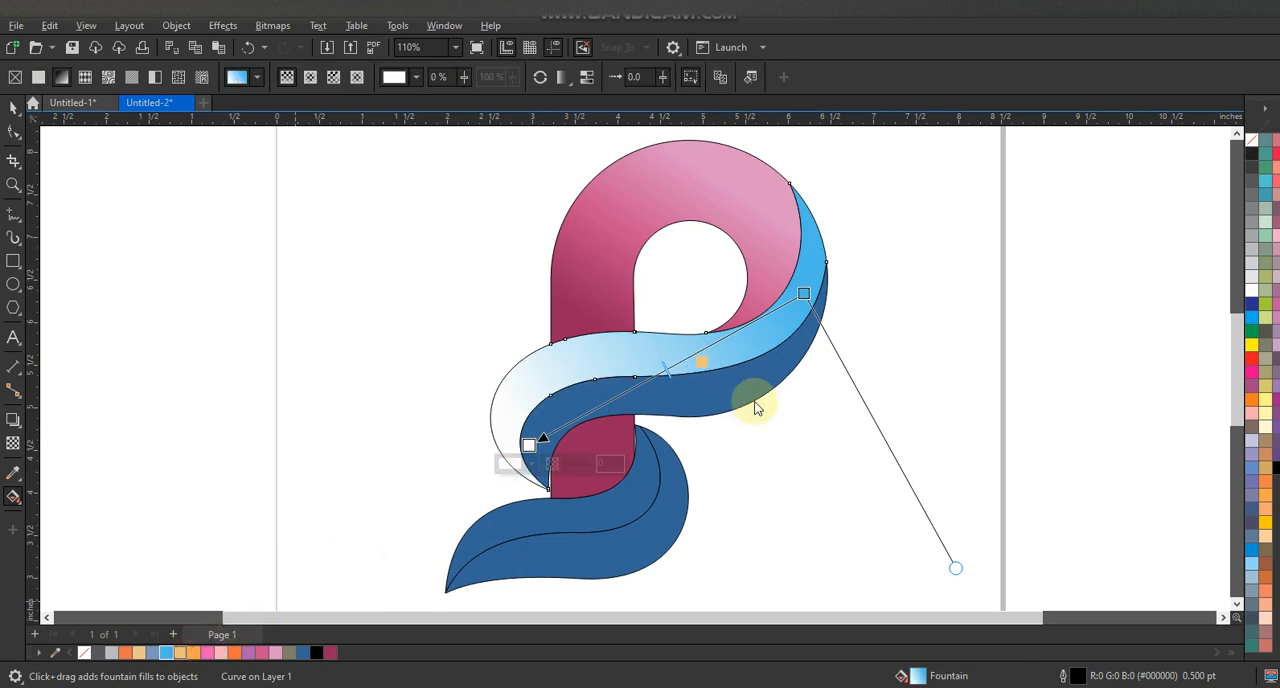
left_click_drag(755, 407, 690, 358)
left_click_drag(234, 655, 462, 473)
- Apply a fountain fill along the upper leaf's lower half from orange through light pink to purple
left_click(595, 445)
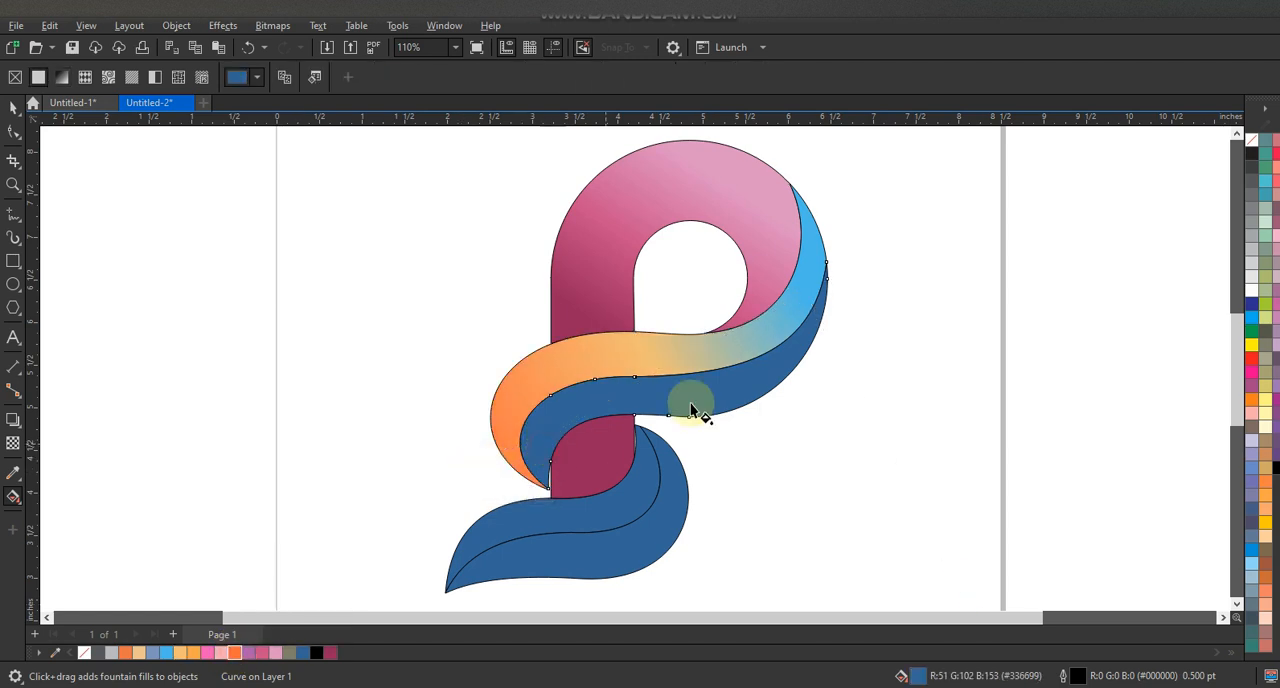
left_click(238, 653)
left_click_drag(582, 409, 743, 356)
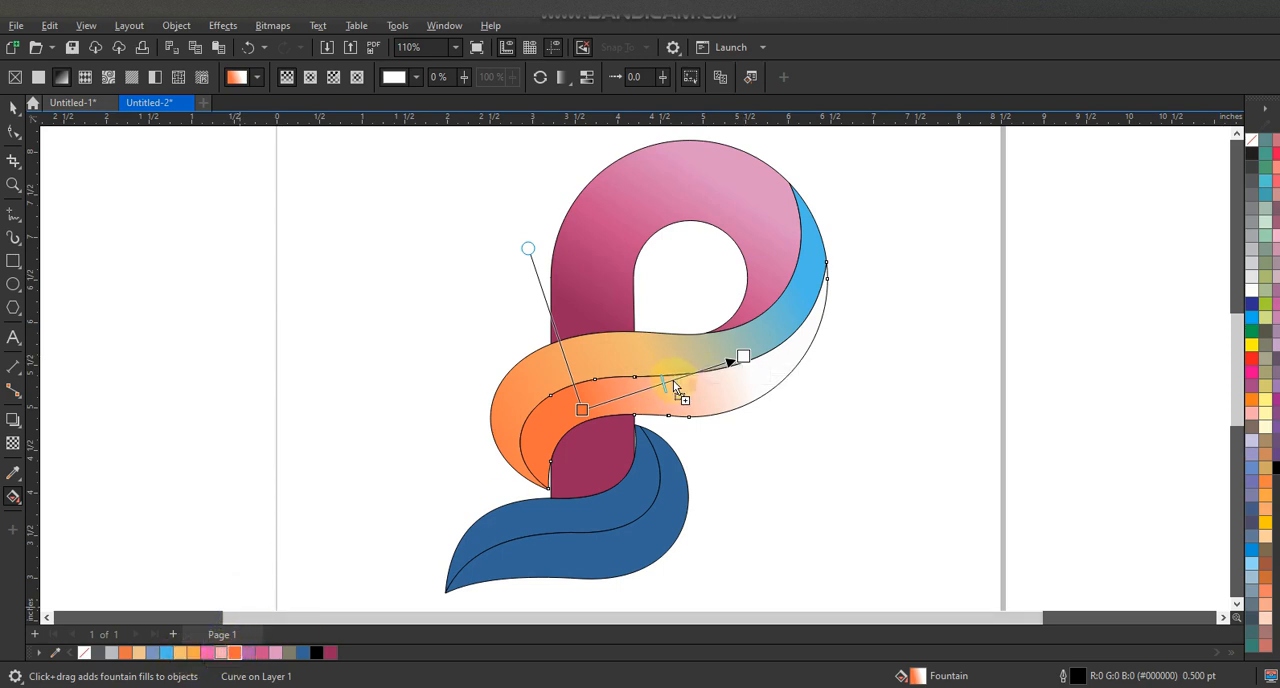
left_click_drag(673, 381, 673, 380)
left_click_drag(249, 653, 782, 321)
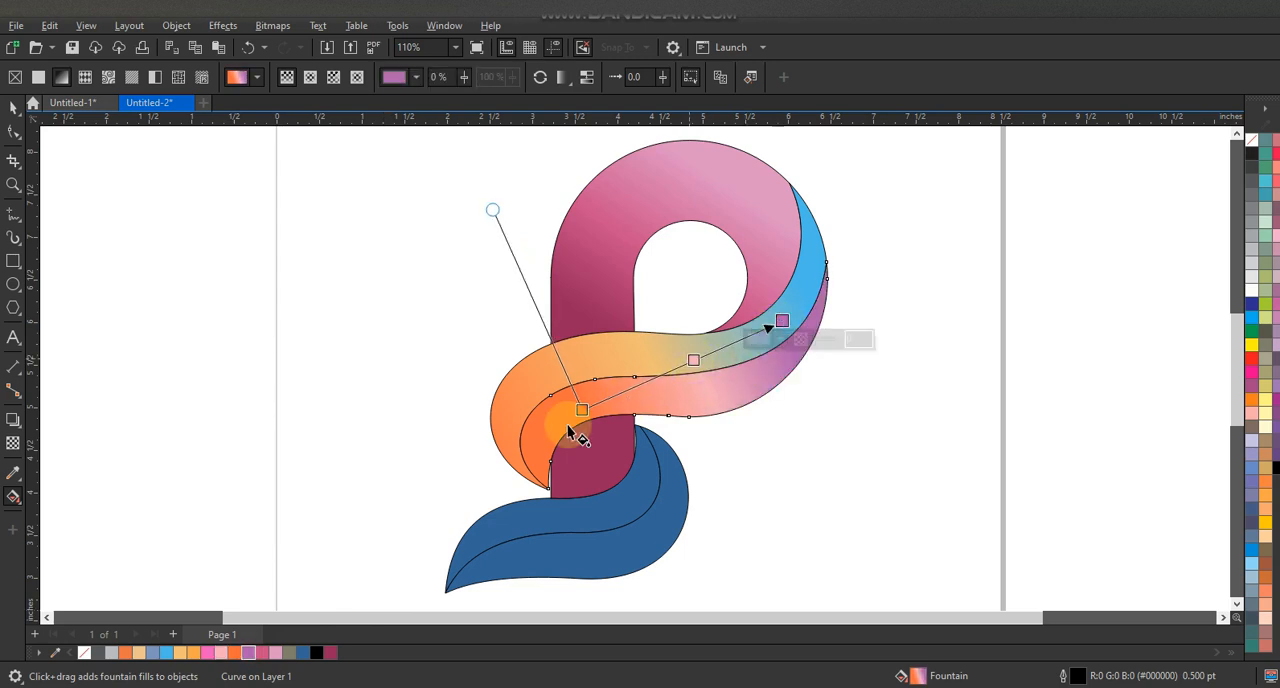
key("space")
- Apply a fountain fill along the lower leaf's upper half from pink at the tip through light orange to orange
left_click(635, 498)
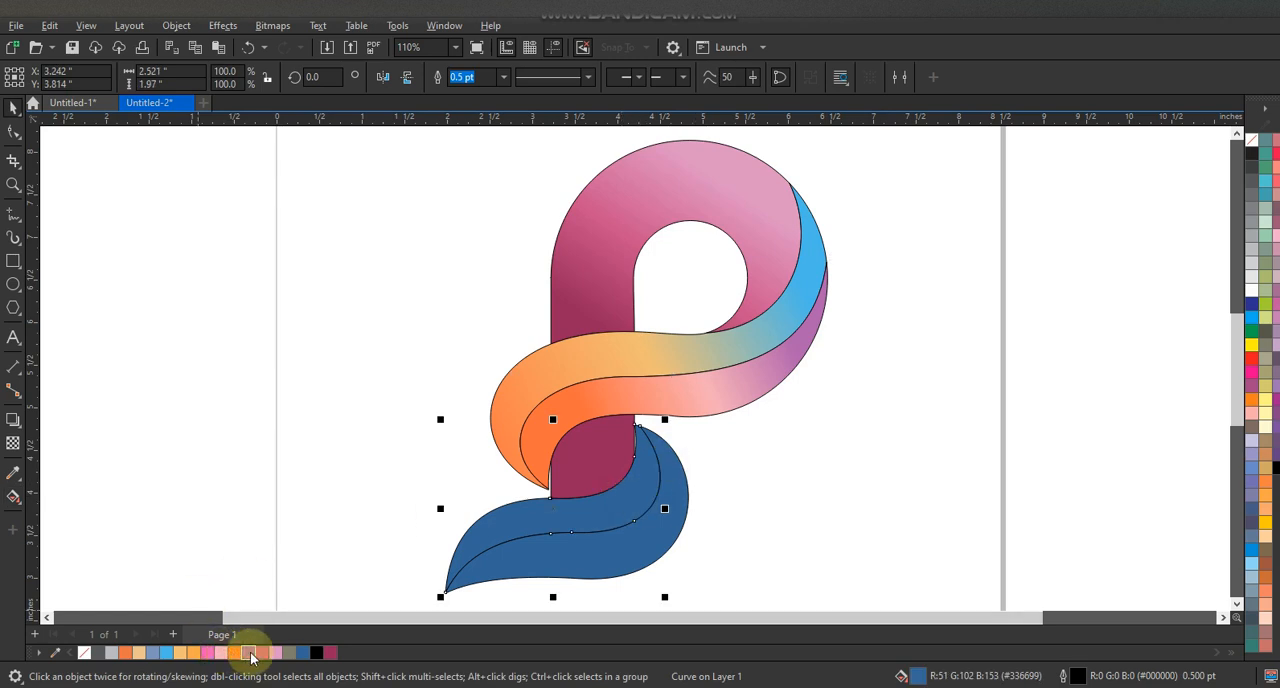
left_click(208, 654)
key("g")
left_click_drag(482, 549, 618, 474)
left_click_drag(181, 653, 559, 507)
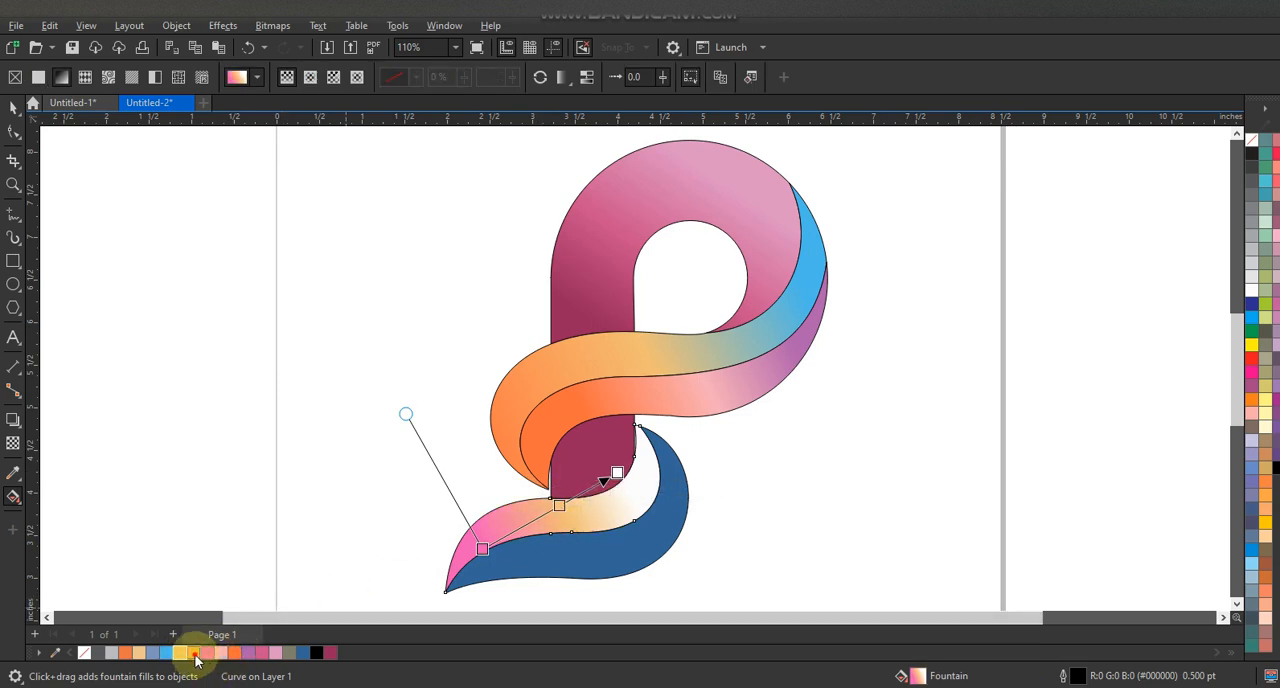
left_click_drag(193, 653, 620, 478)
- Copy the fill of the lower leaf's upper half onto its lower half
left_click(628, 549)
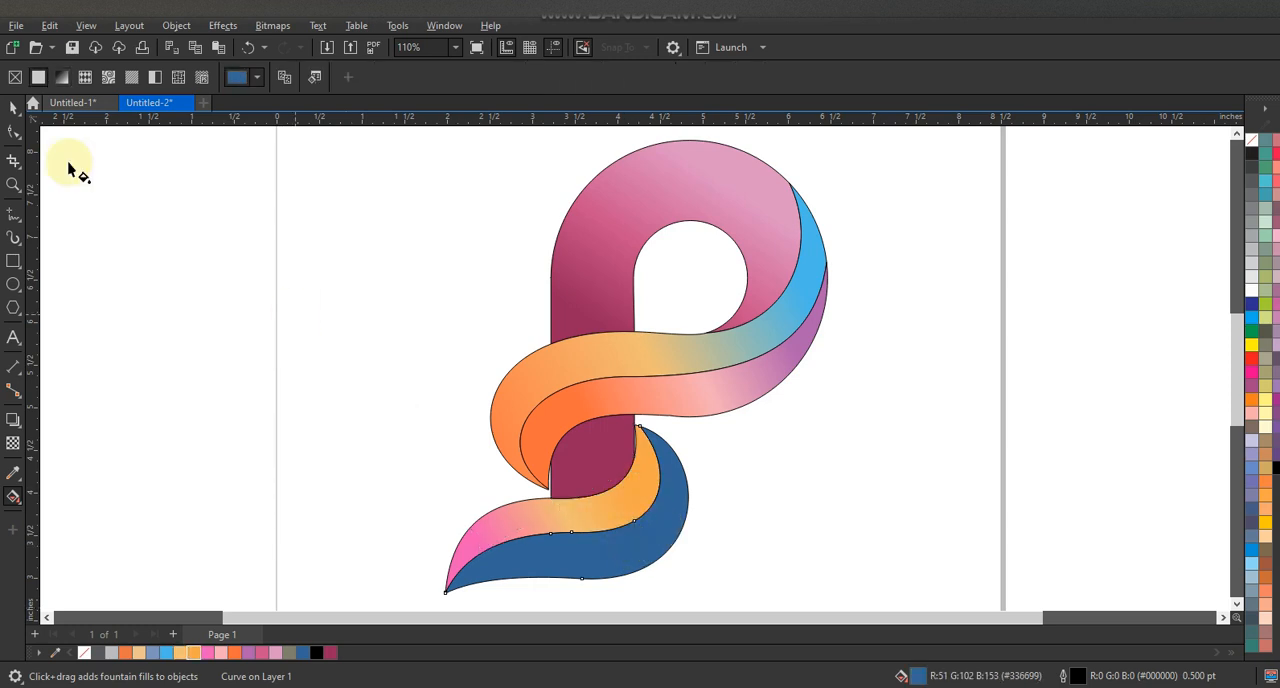
key("space")
key("ctrl+shift+a")
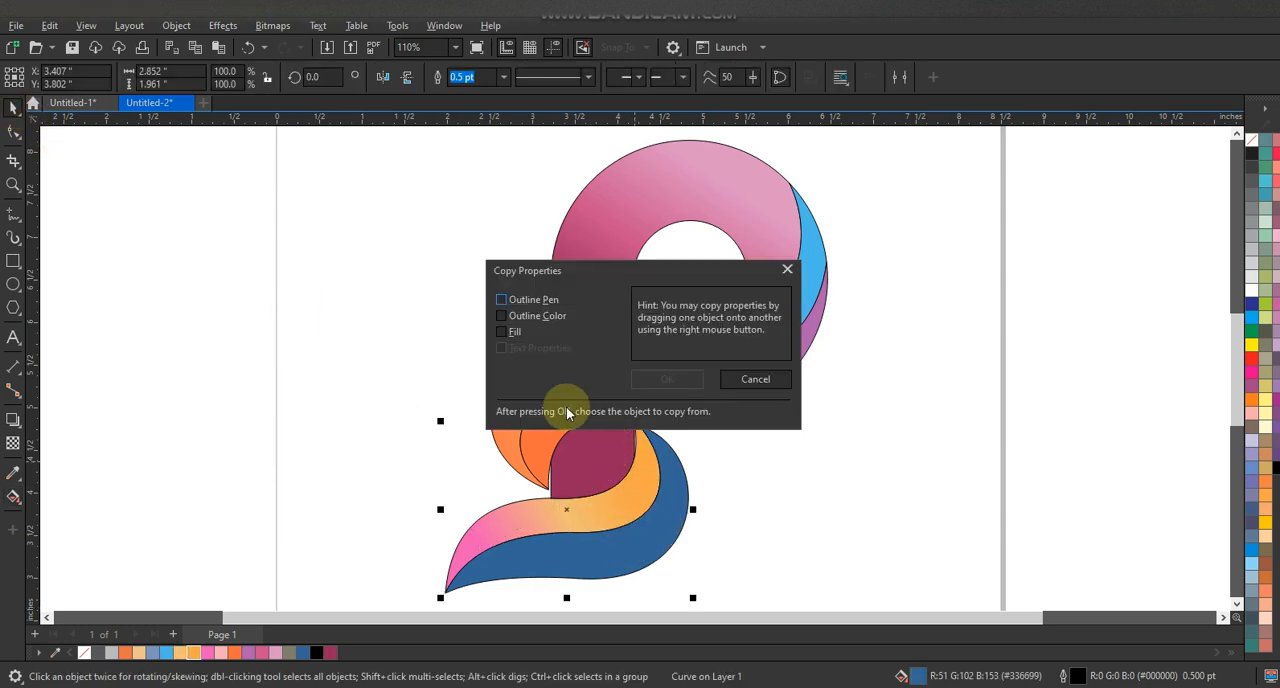
left_click(663, 388)
left_click(611, 501)
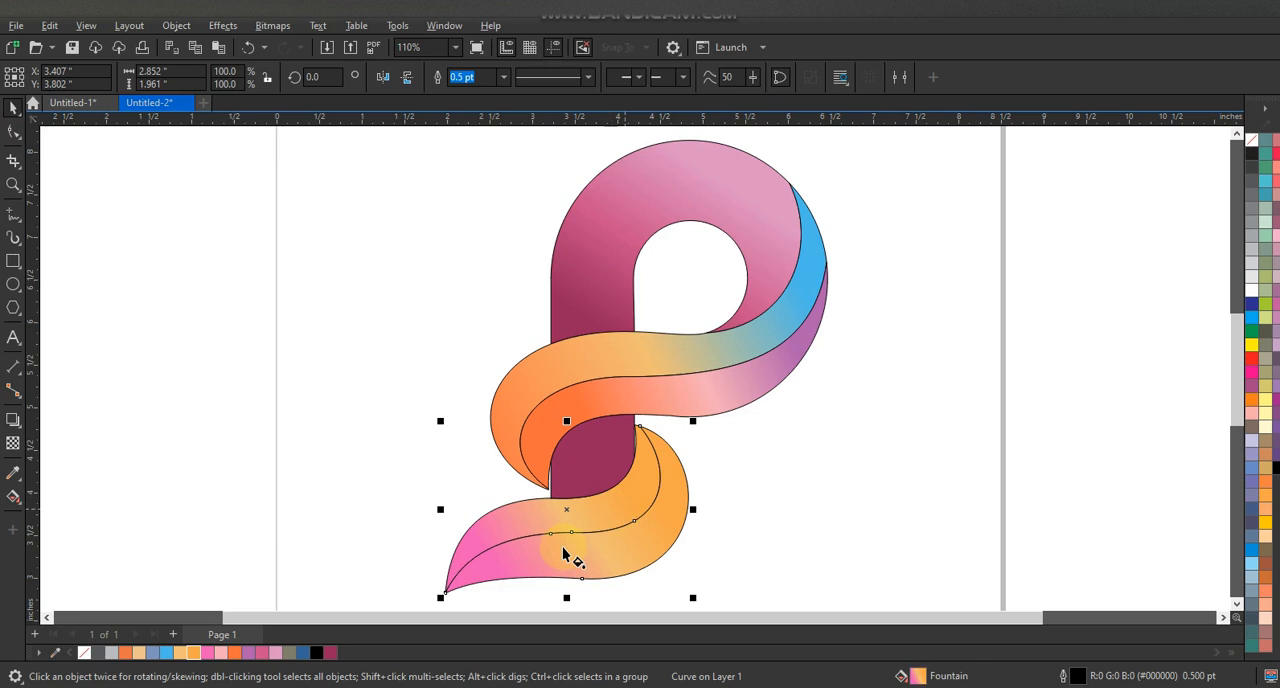
- Shift the fountain fill's start and end points on the lower leaf's lower half toward its upper end for a wider pink area
key("g")
left_click_drag(489, 548, 529, 520)
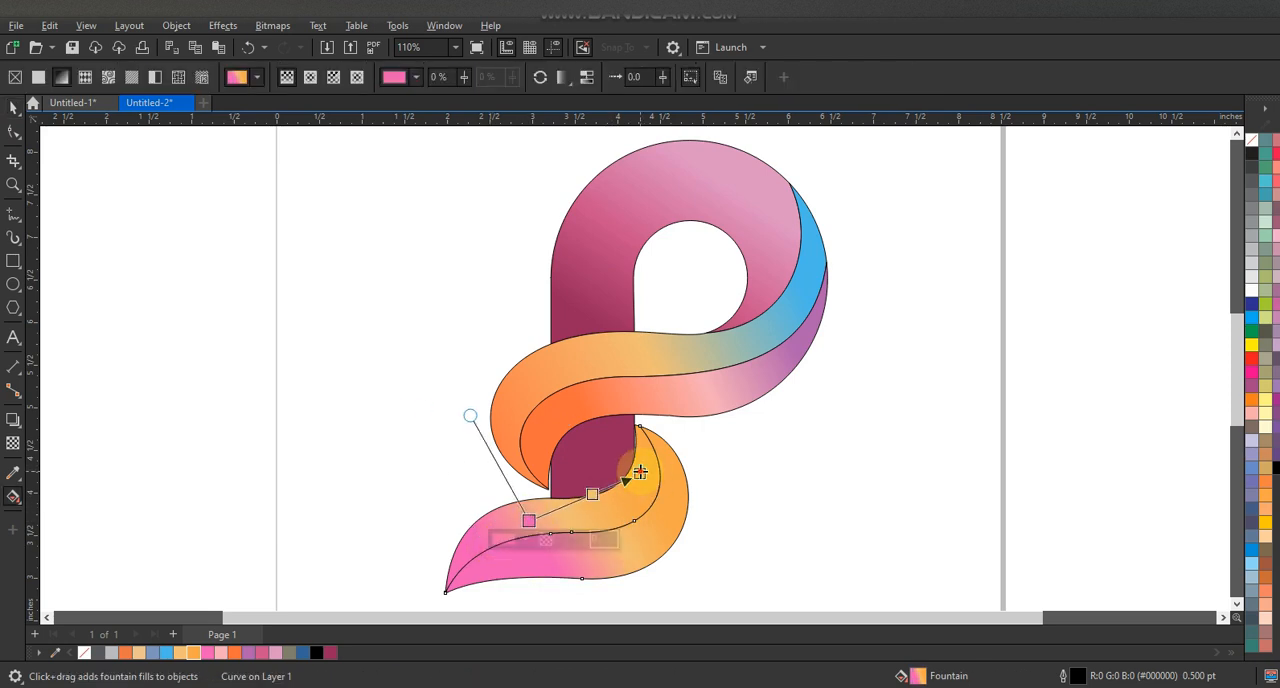
left_click_drag(640, 472, 711, 431)
left_click(12, 107)
left_click(898, 388)
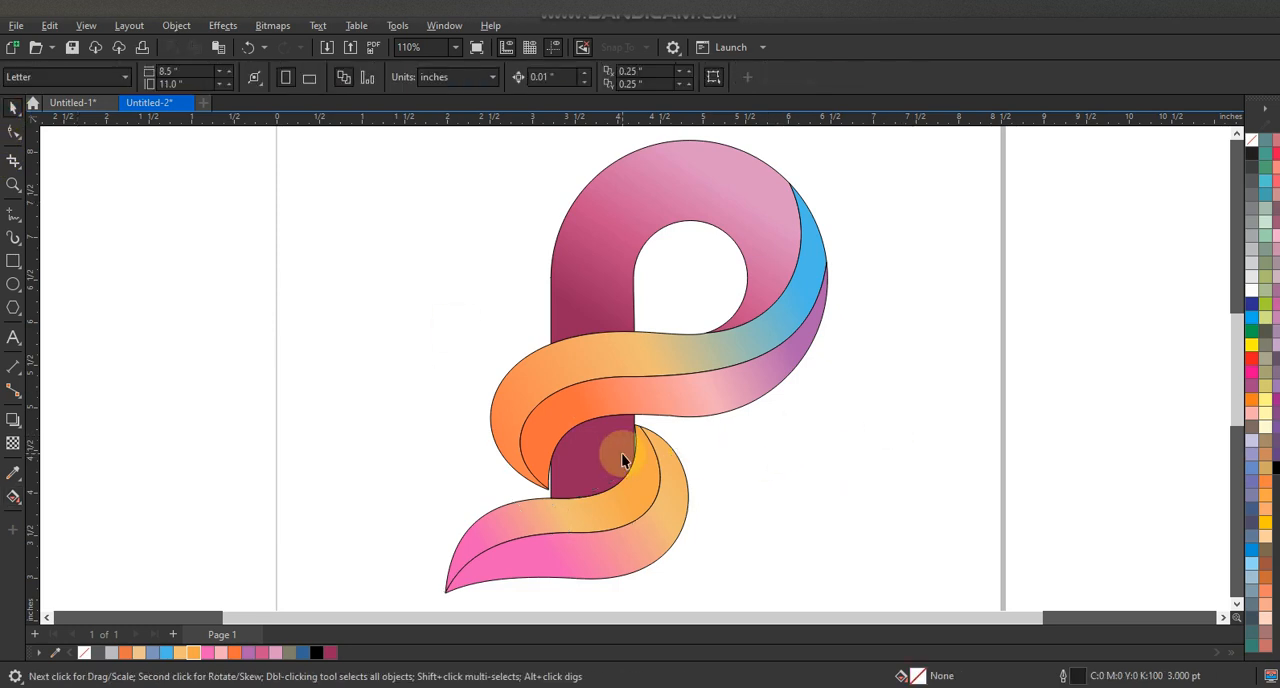
- Remove the outlines from all pieces of the logo
left_click(939, 365)
scroll(748, 394, "down", 3)
left_click_drag(809, 503, 512, 241)
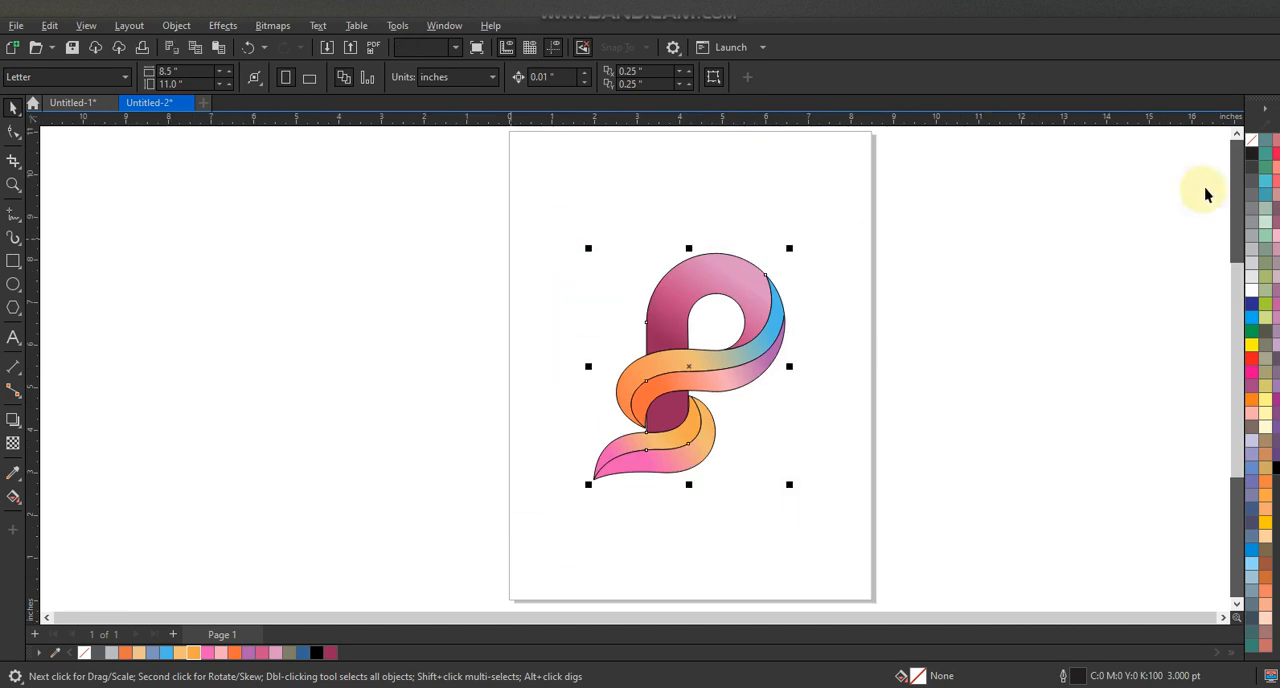
right_click(1250, 146)
left_click(1222, 150)
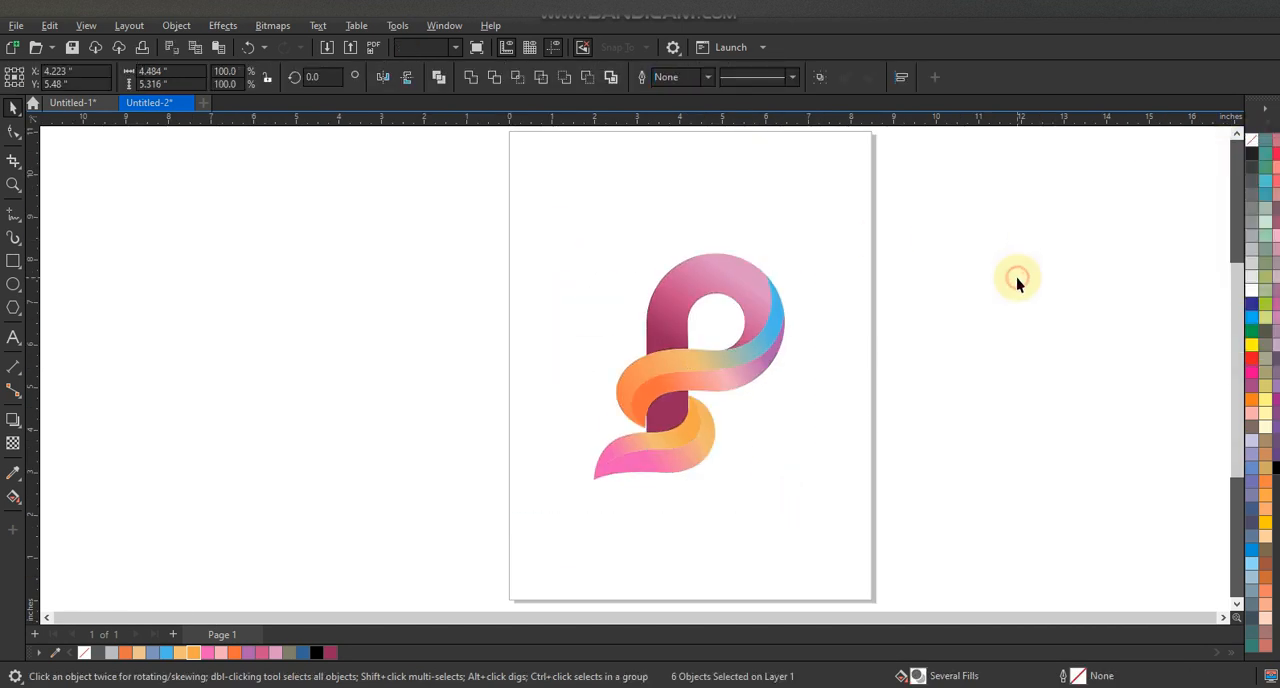
- Widen the dark magenta stem section slightly to close the white gaps beside the leaves
left_click(13, 184)
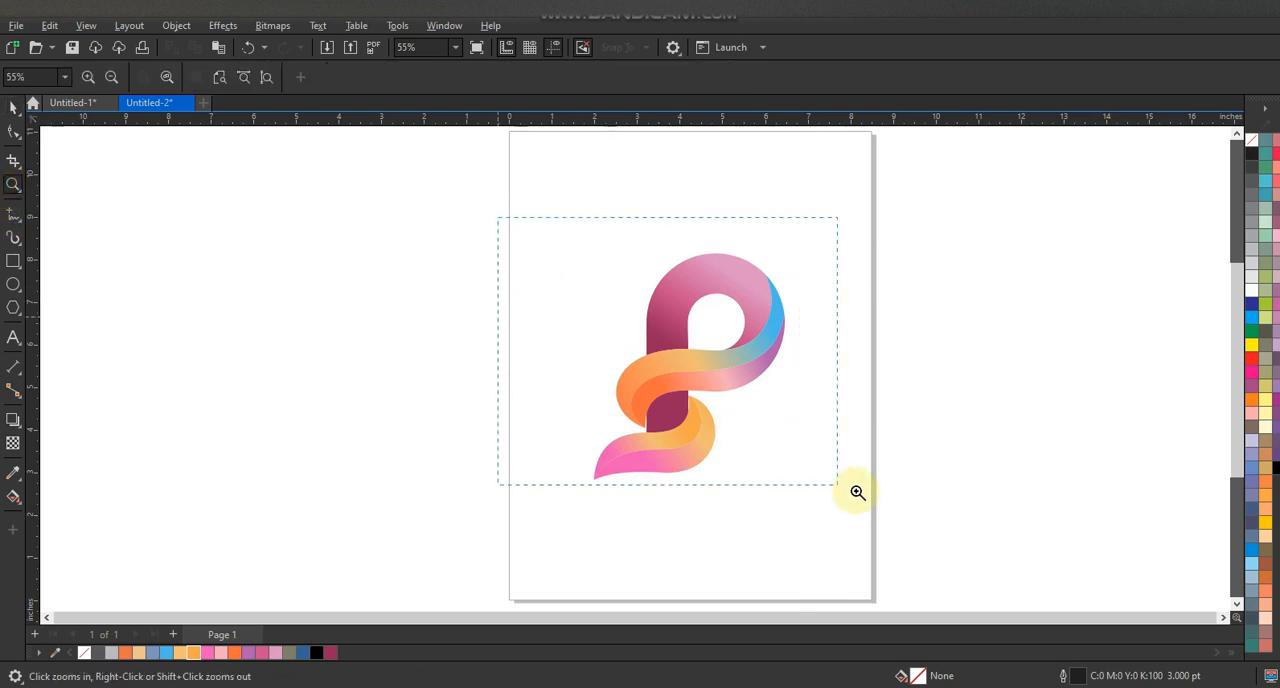
left_click_drag(864, 494, 864, 494)
left_click(14, 108)
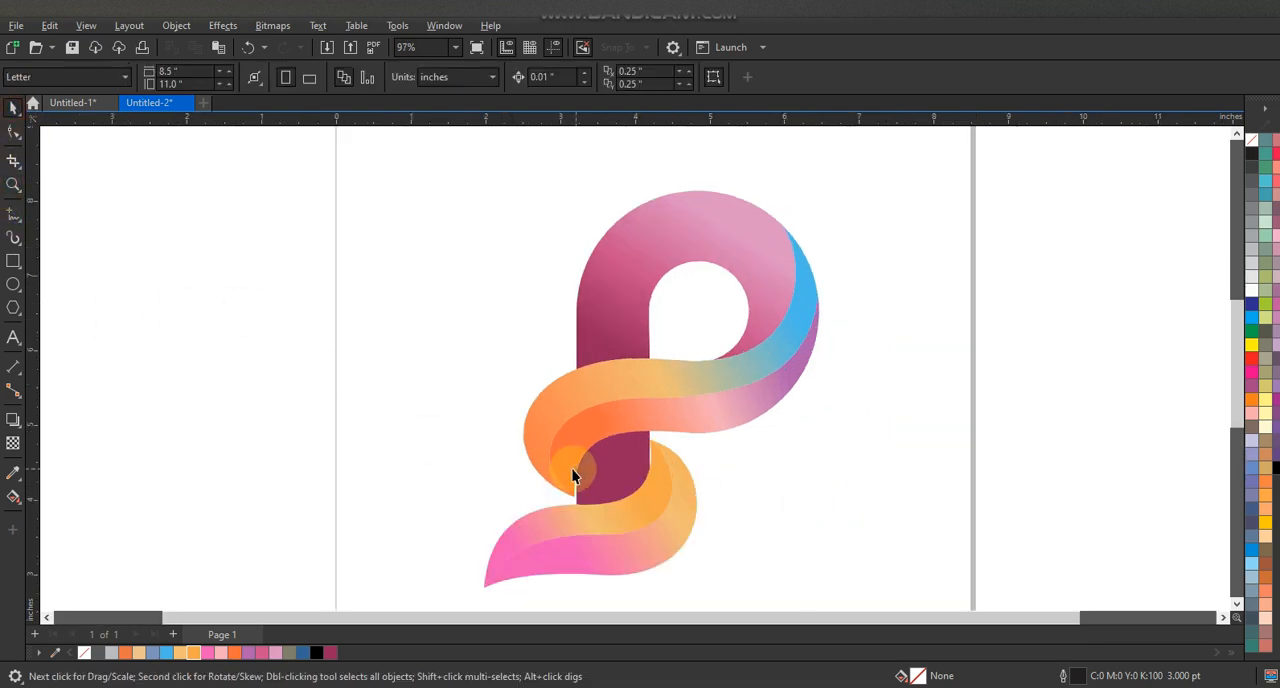
left_click(617, 473)
left_click_drag(653, 469, 657, 469)
left_click(745, 485)
left_click(797, 460)
- Examine the whole logo in a full-screen preview
scroll(610, 290, "down", 2)
left_click(13, 184)
left_click_drag(443, 206, 916, 521)
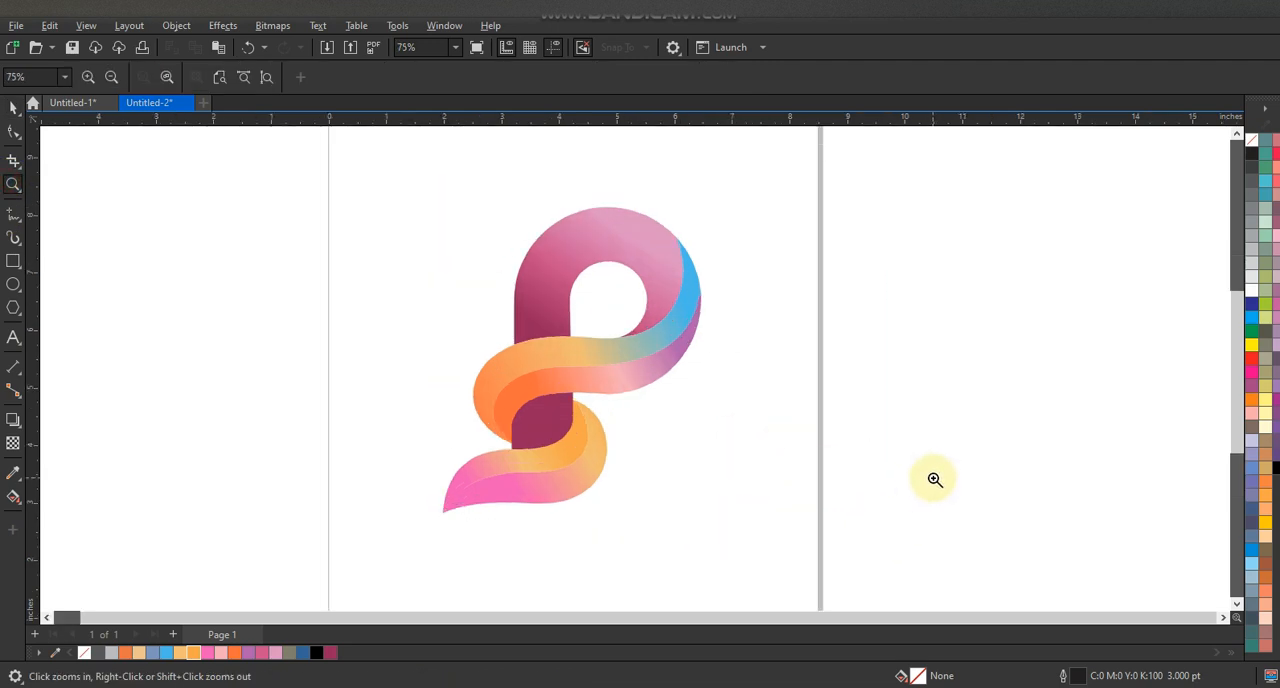
key("F9")
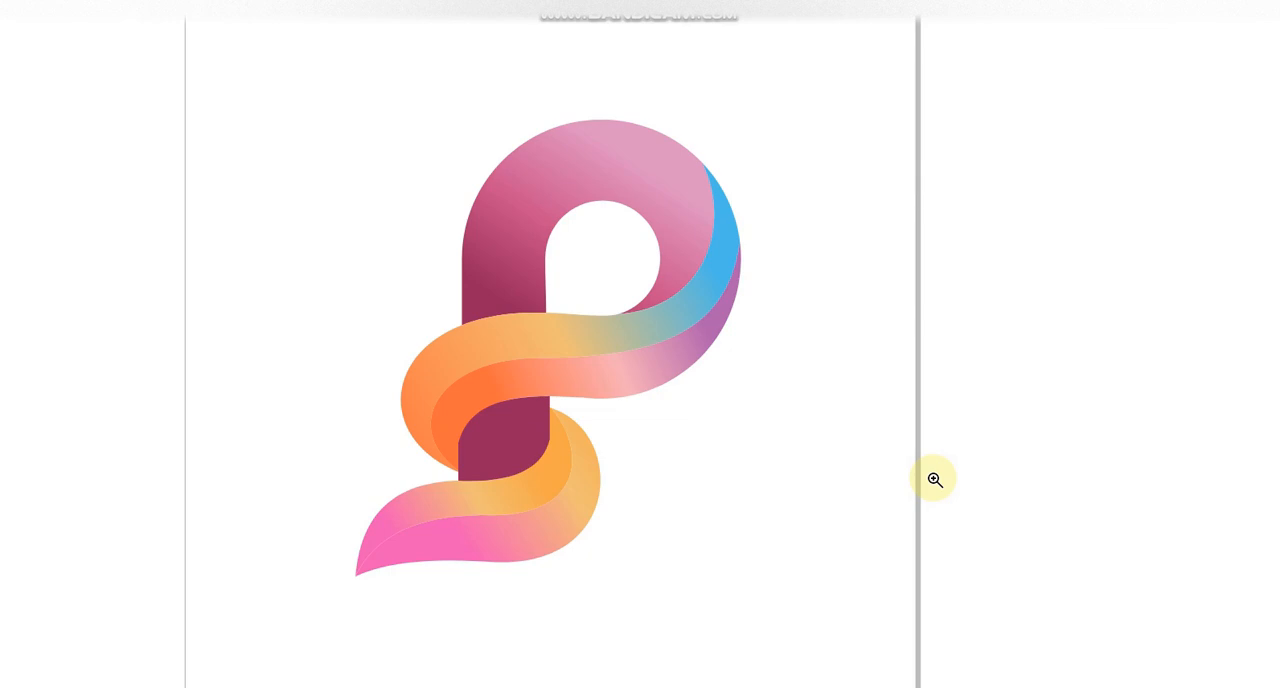
left_click(865, 457)
- Change the purple end colour of the upper leaf's lower-half fountain fill to dark blue
key("space")
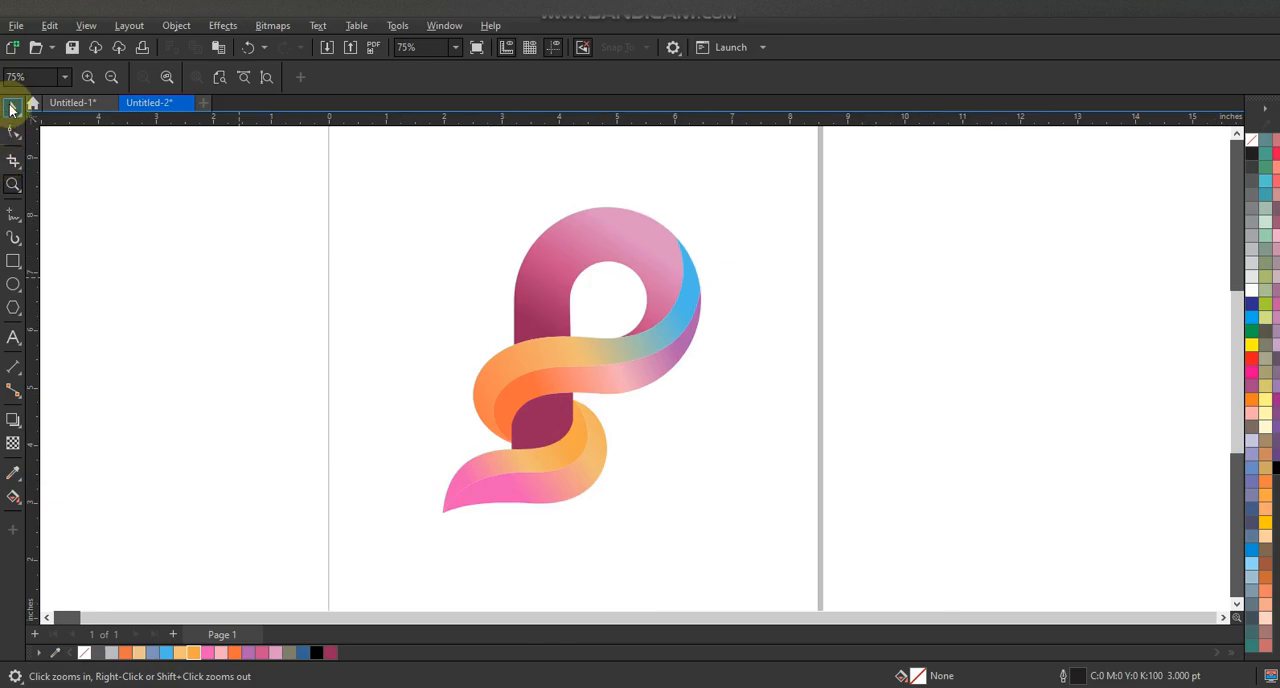
left_click(637, 382)
key("g")
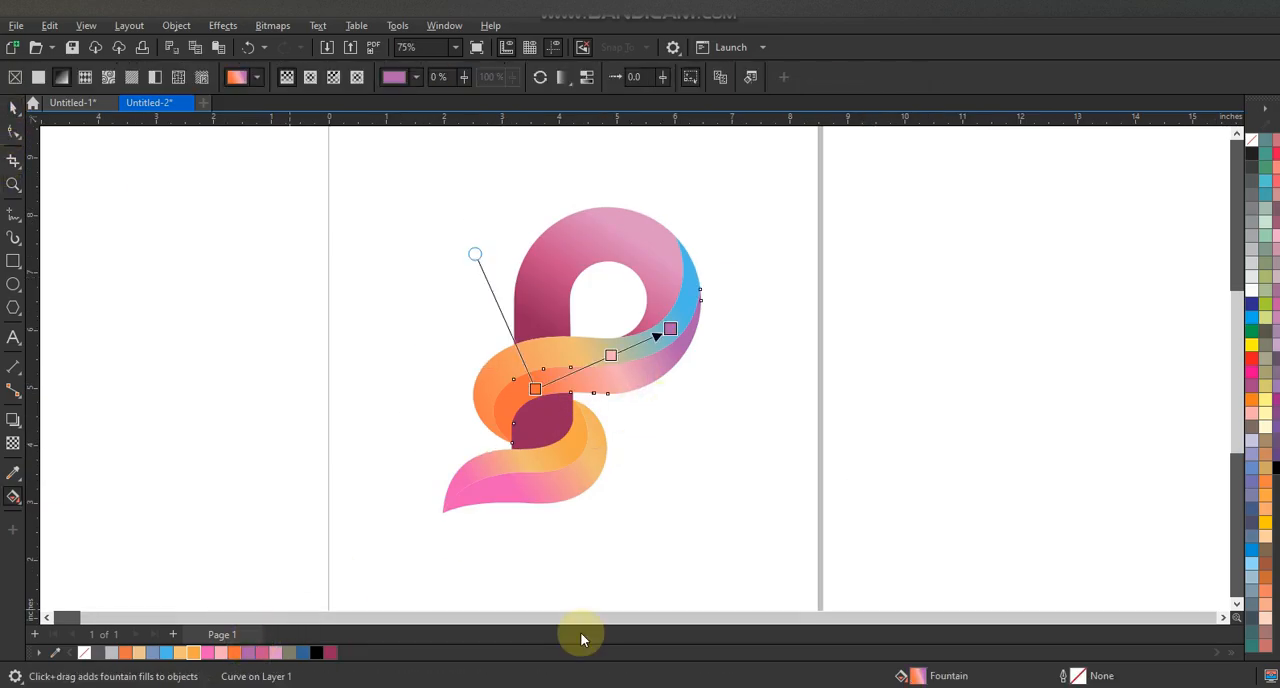
left_click_drag(307, 654, 671, 332)
left_click(13, 107)
left_click(220, 317)
left_click(912, 432)
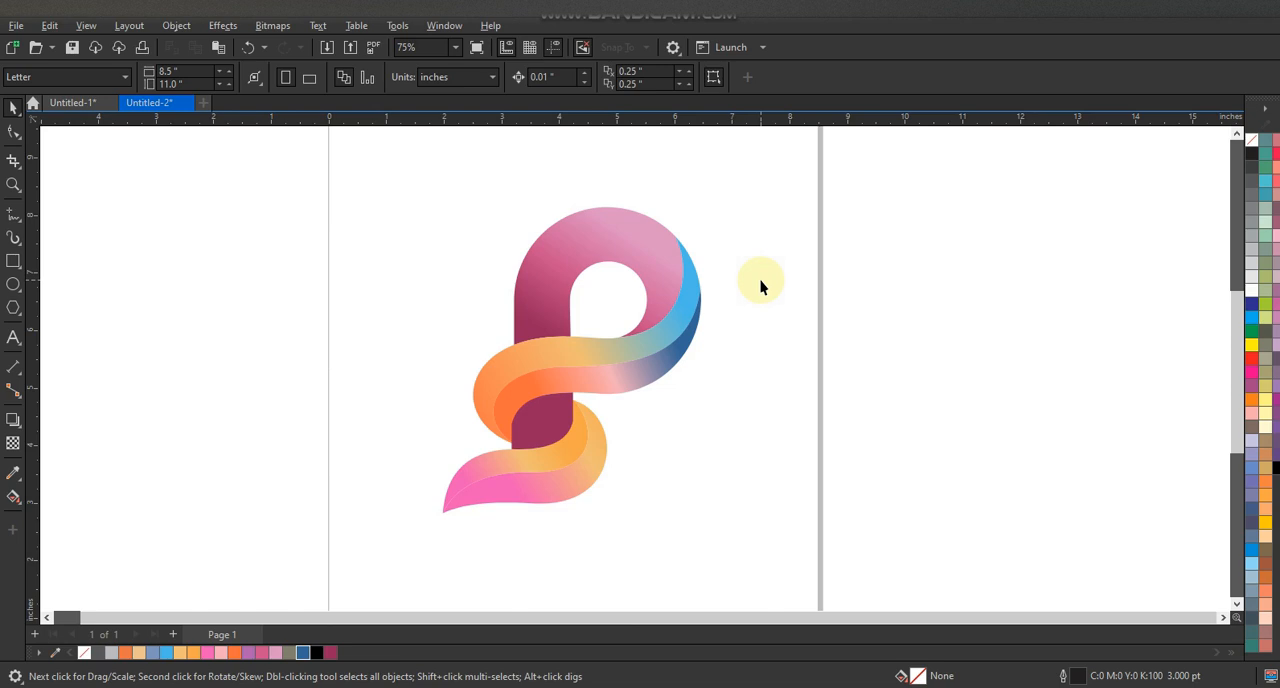
left_click(13, 184)
left_click_drag(366, 184, 877, 537)
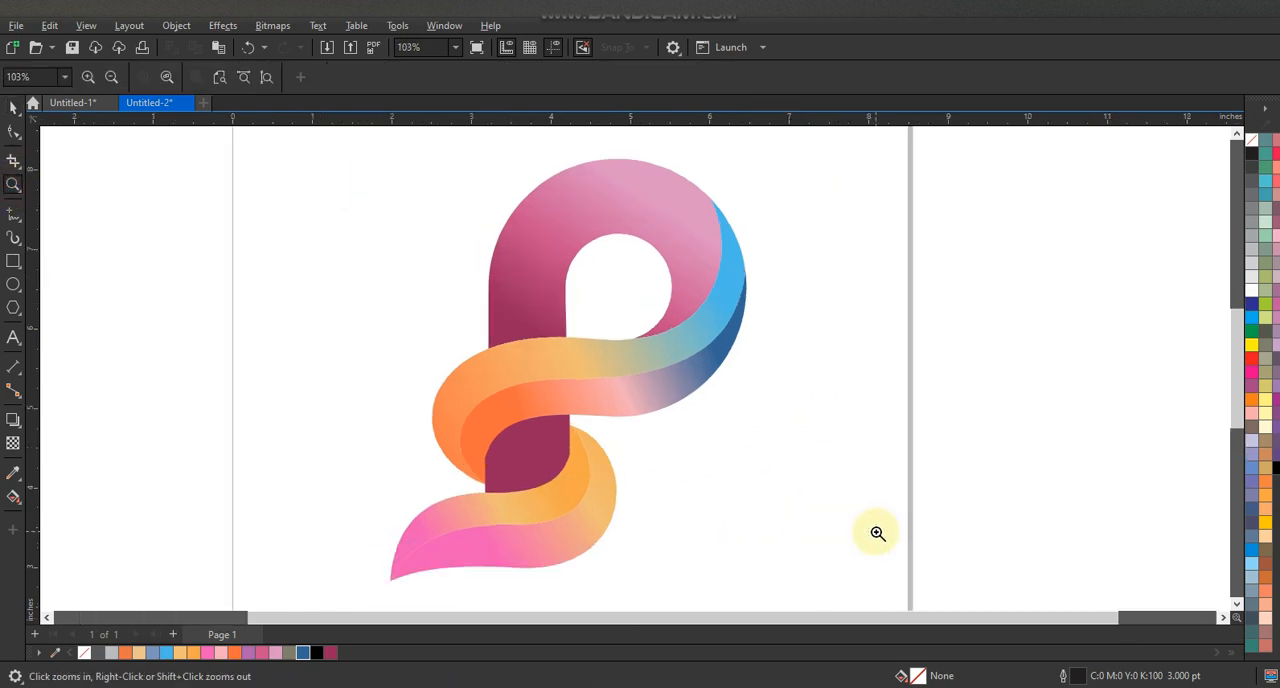